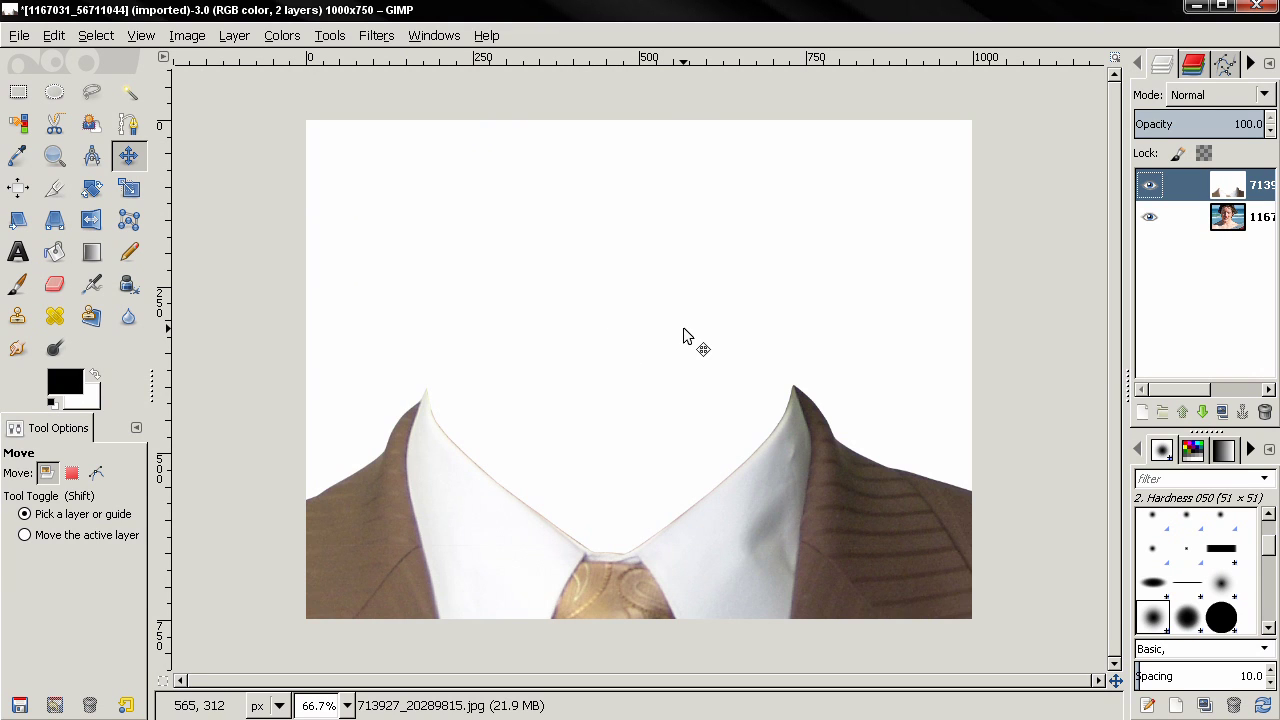
Select the Scale tool to resize the suit layer
left_click(130, 192)
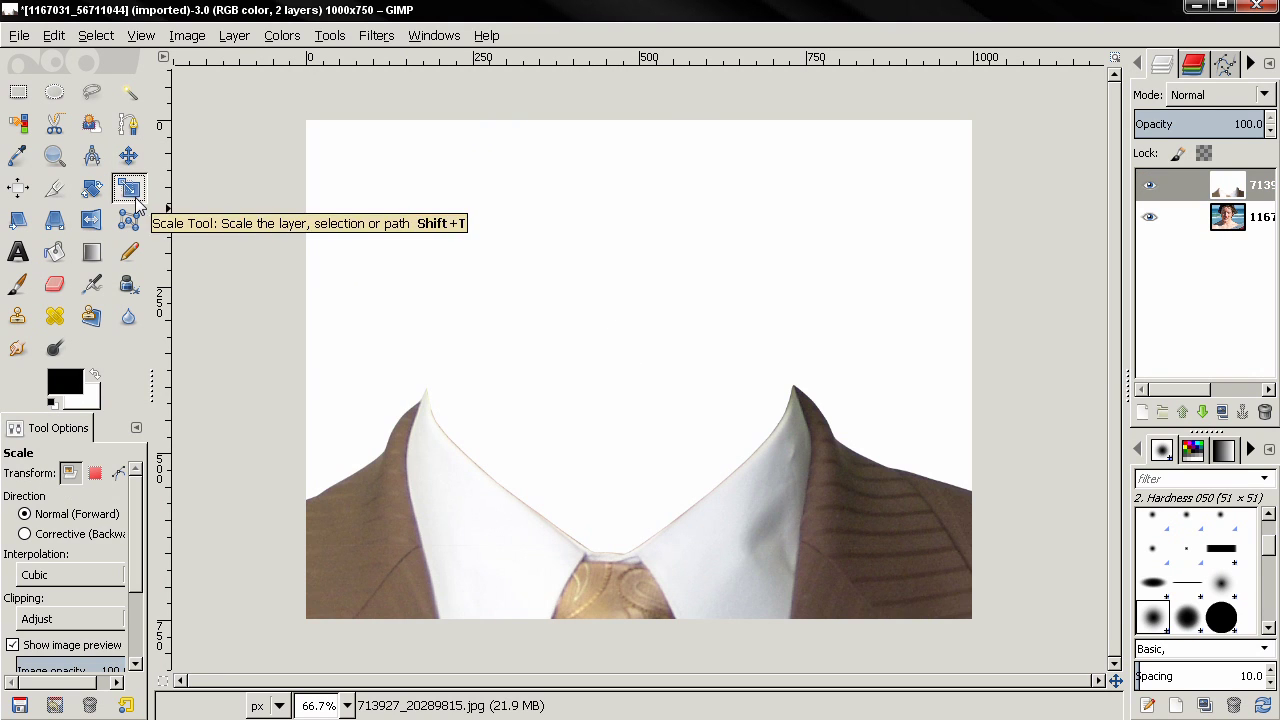
Scale the suit layer down to 1389 × 991 pixels with the height kept proportional
left_click(553, 270)
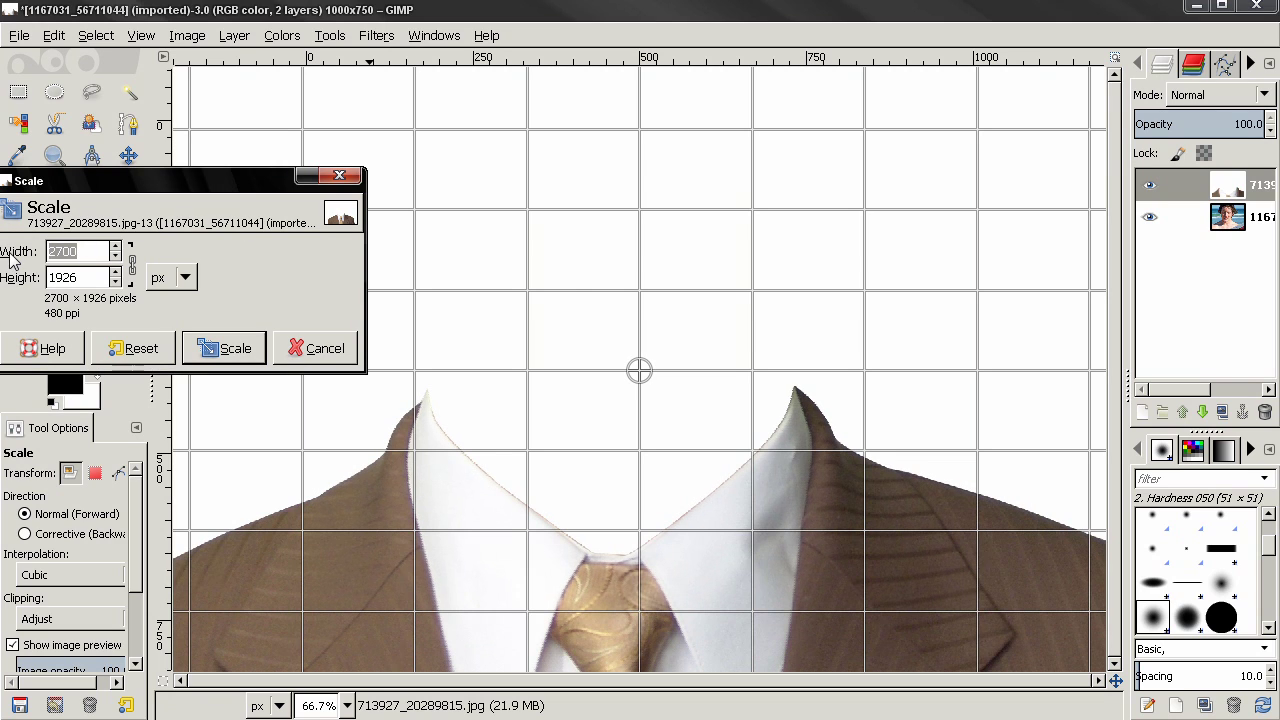
type("1389")
key("Tab")
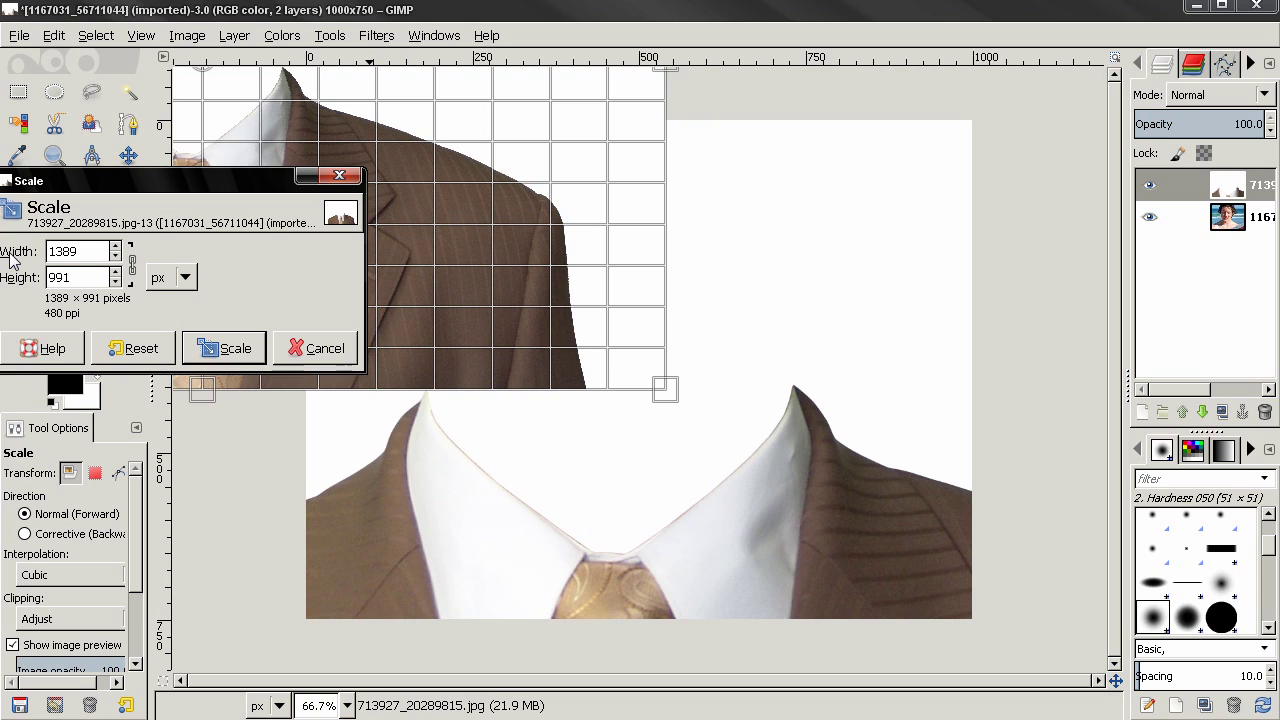
left_click(237, 356)
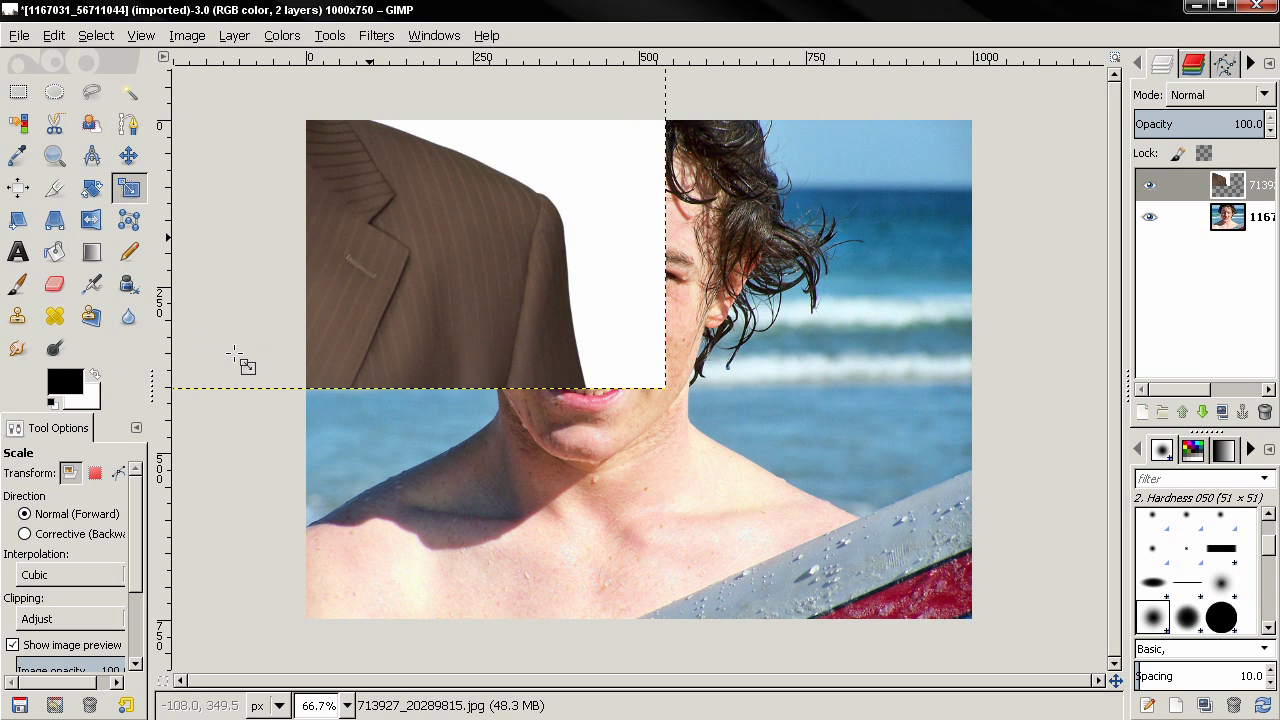
left_click(128, 155)
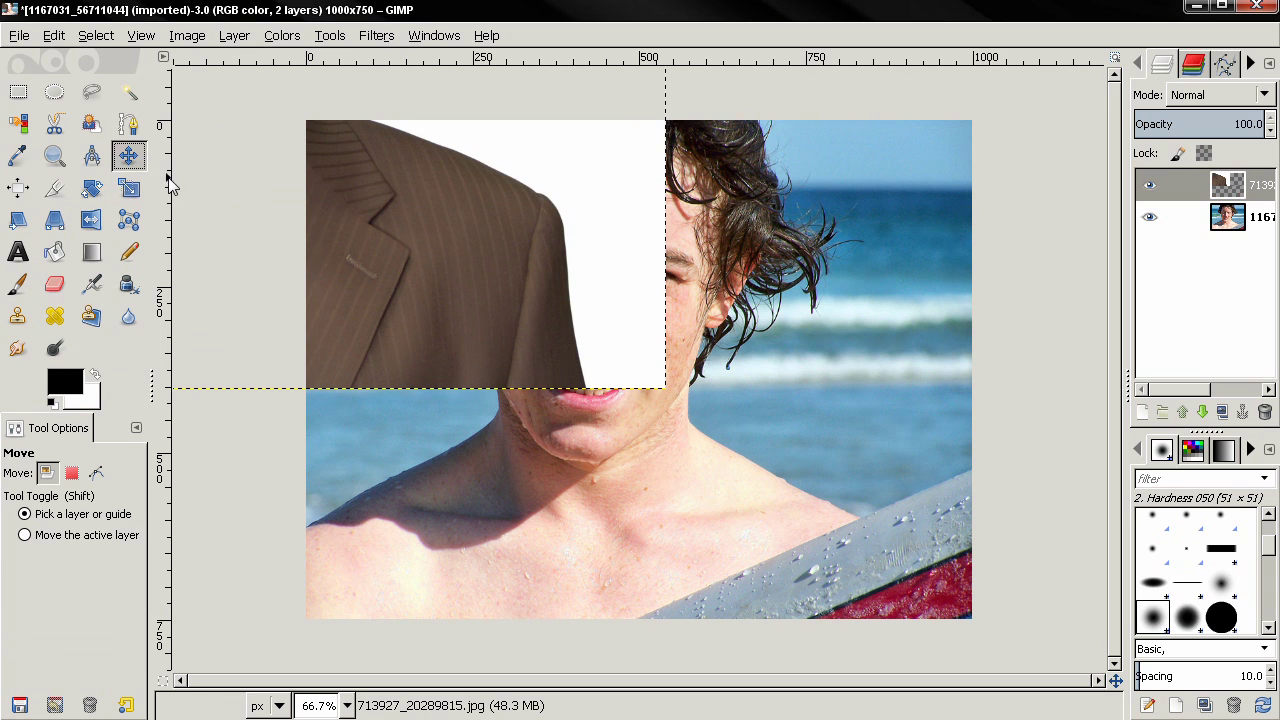
Drag the suit layer down and right until the collar and tie sit at the bottom
left_click_drag(503, 288, 884, 520)
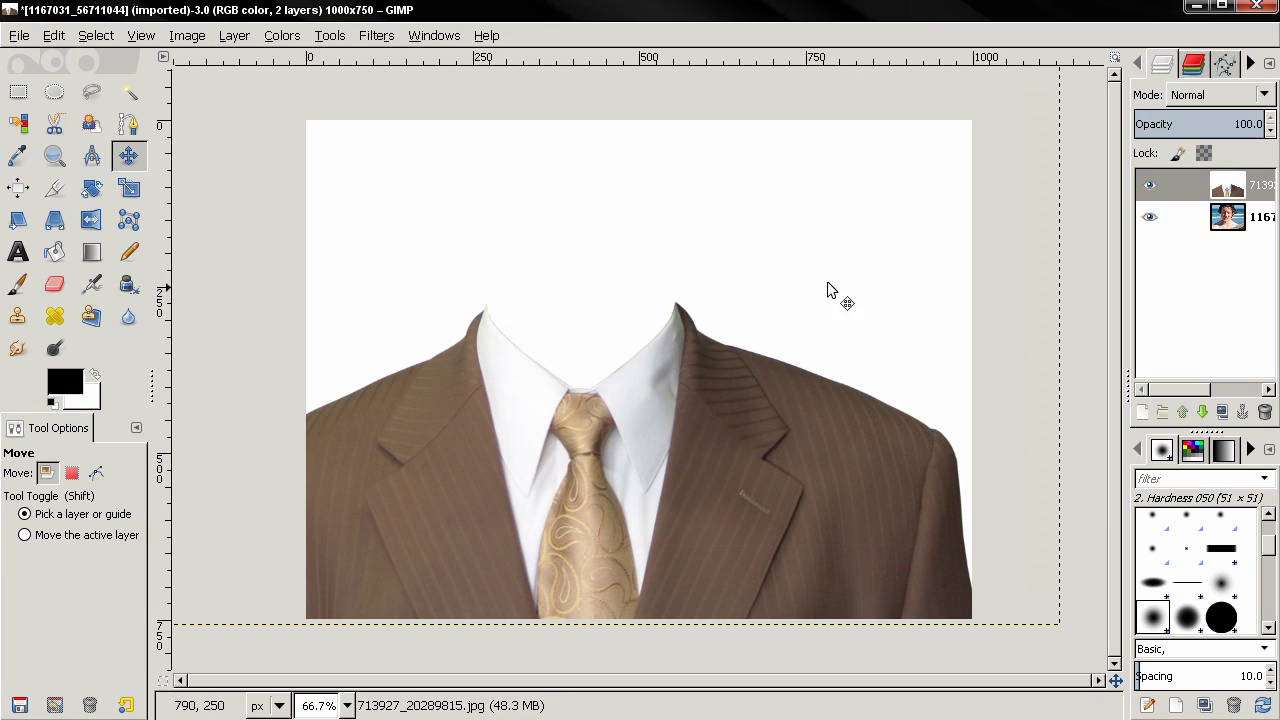
left_click_drag(713, 433, 757, 557)
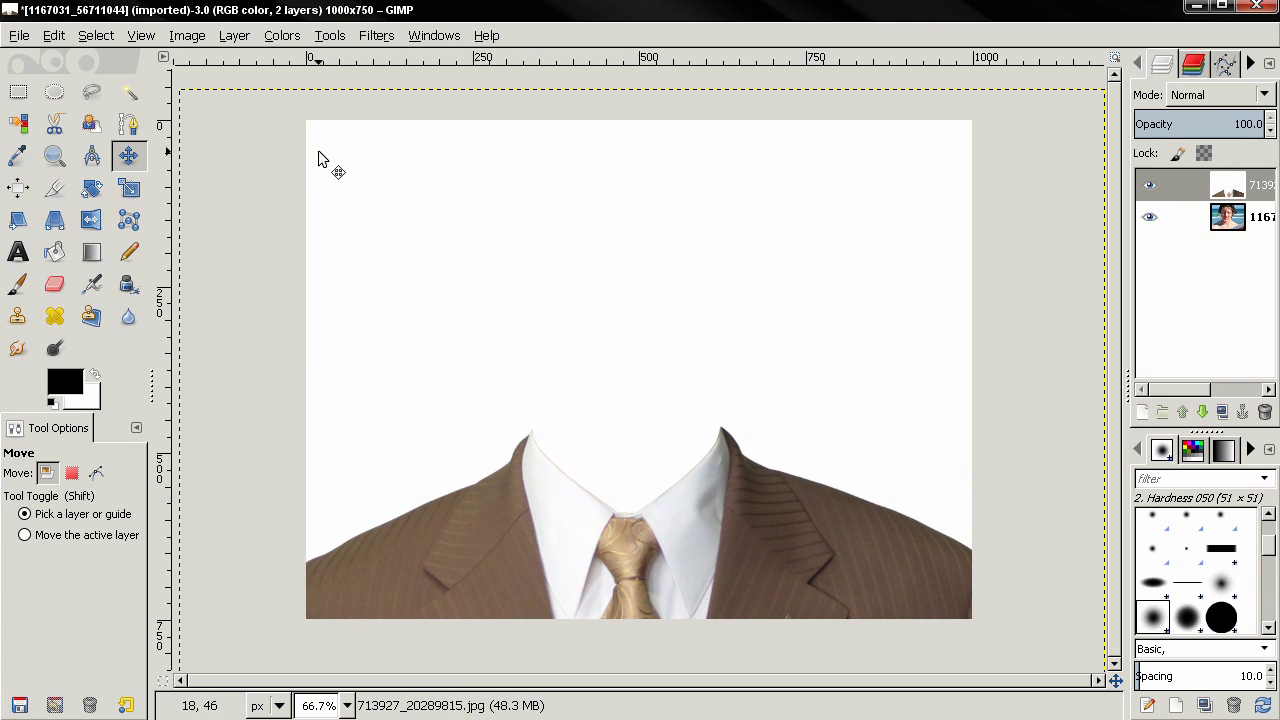
left_click(131, 92)
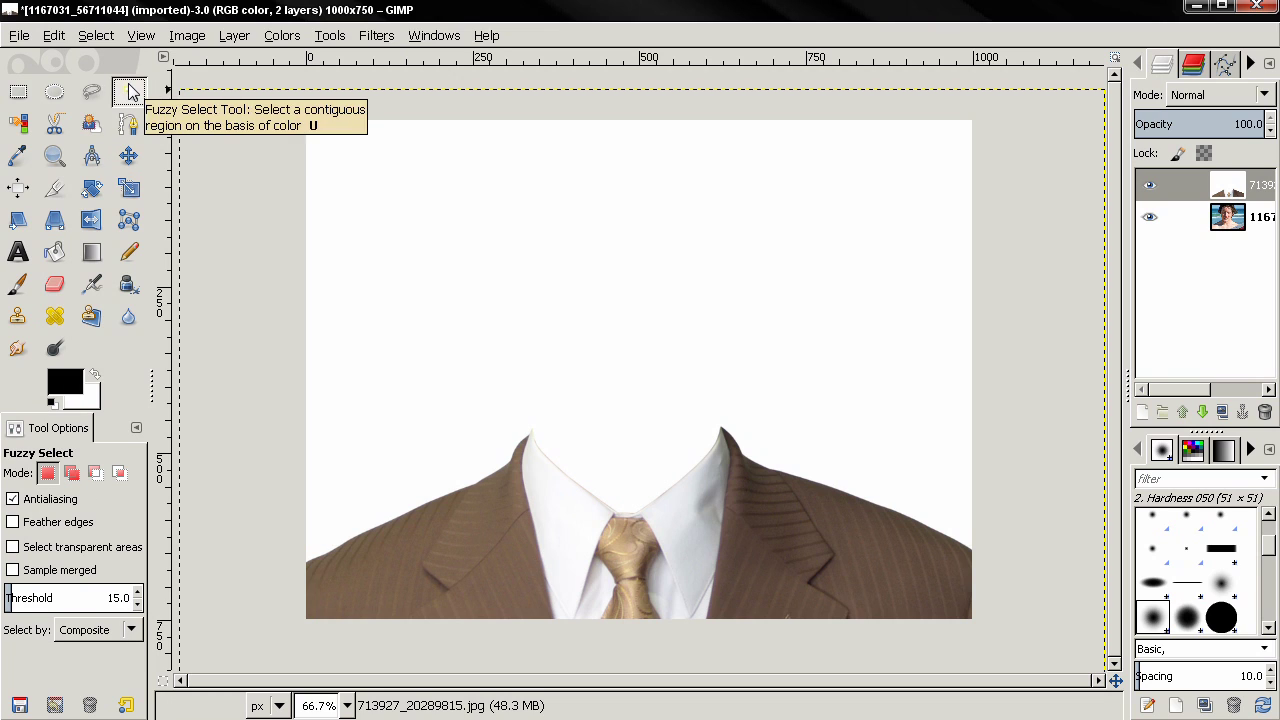
Fuzzy-select the white background around the suit and grow the selection by 1 px
left_click(472, 240)
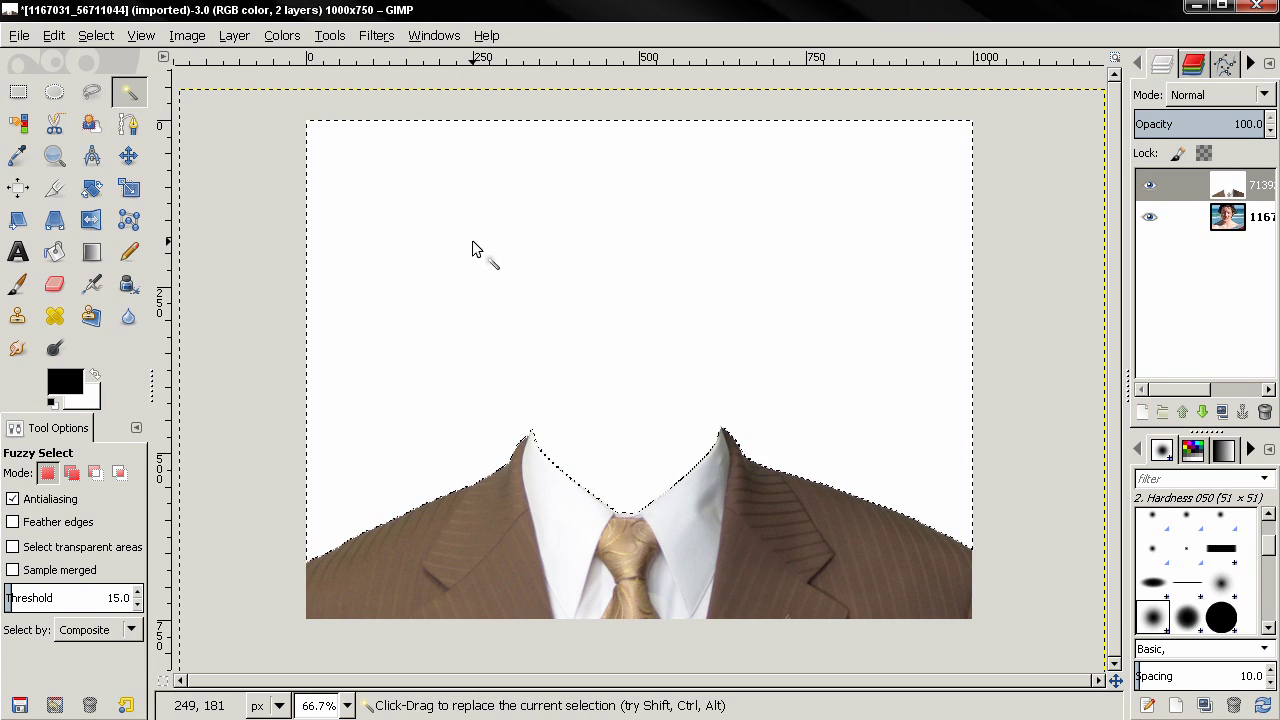
left_click(95, 36)
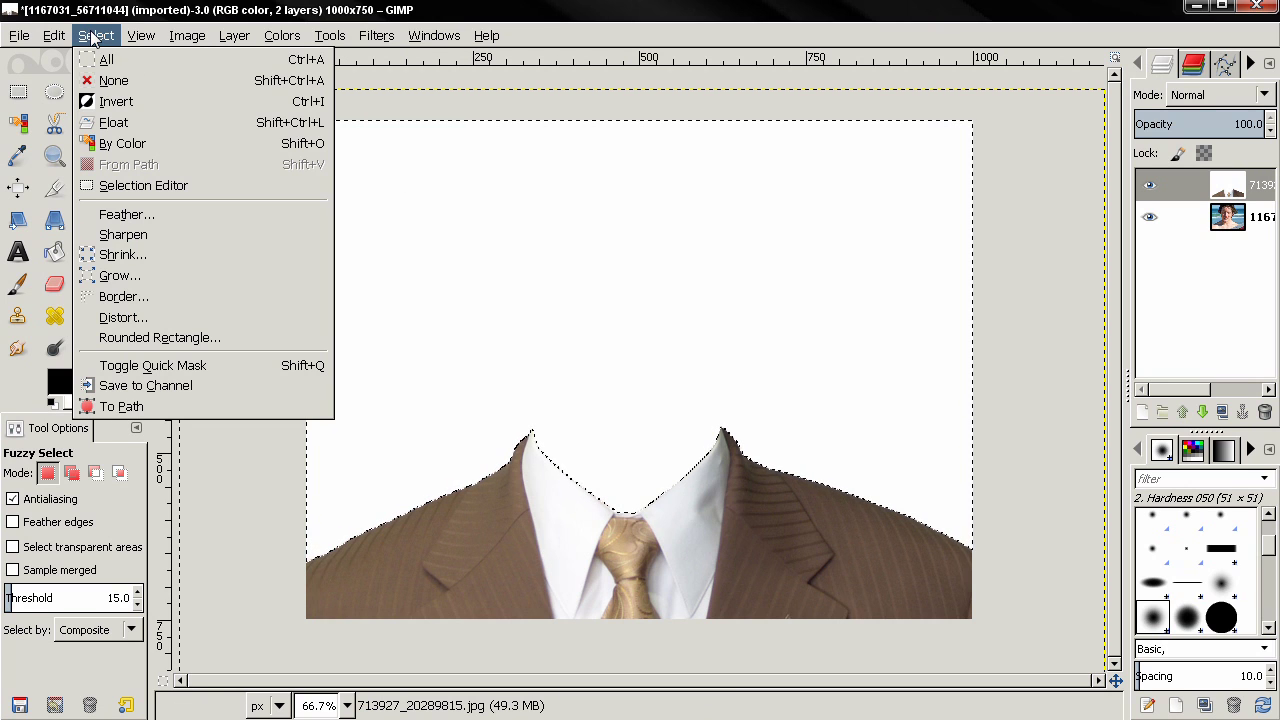
left_click(178, 276)
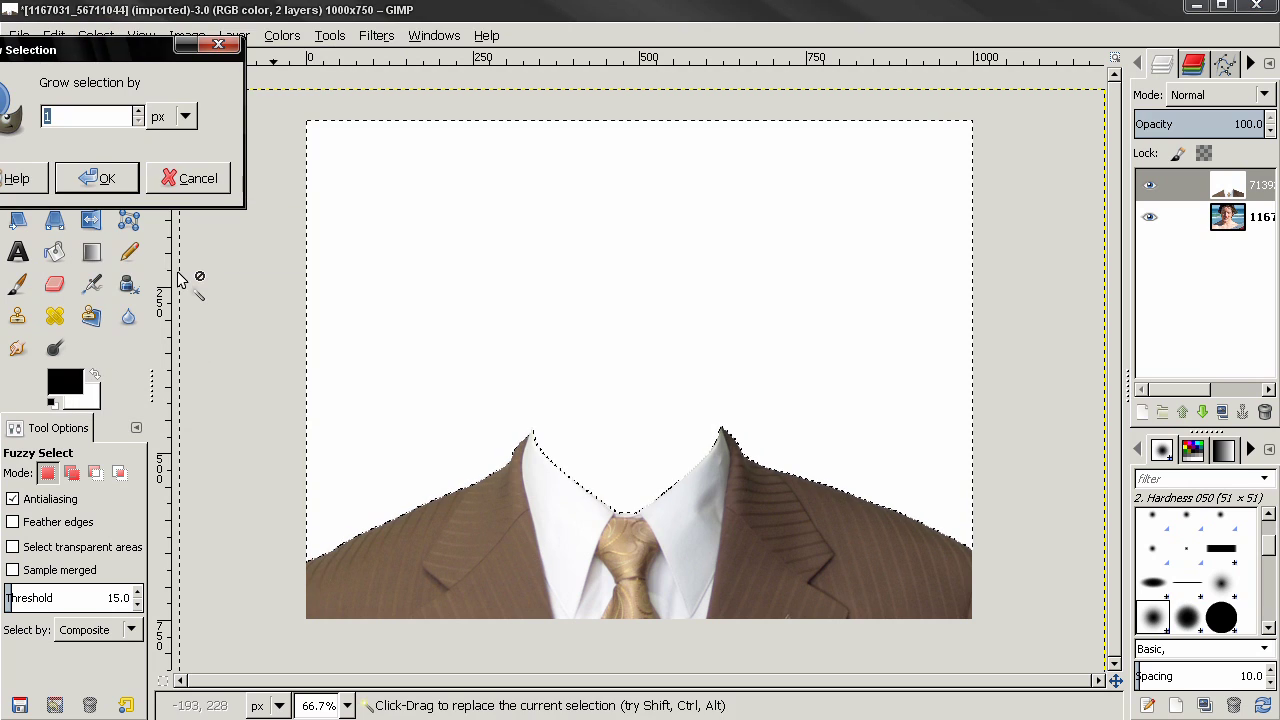
left_click(108, 182)
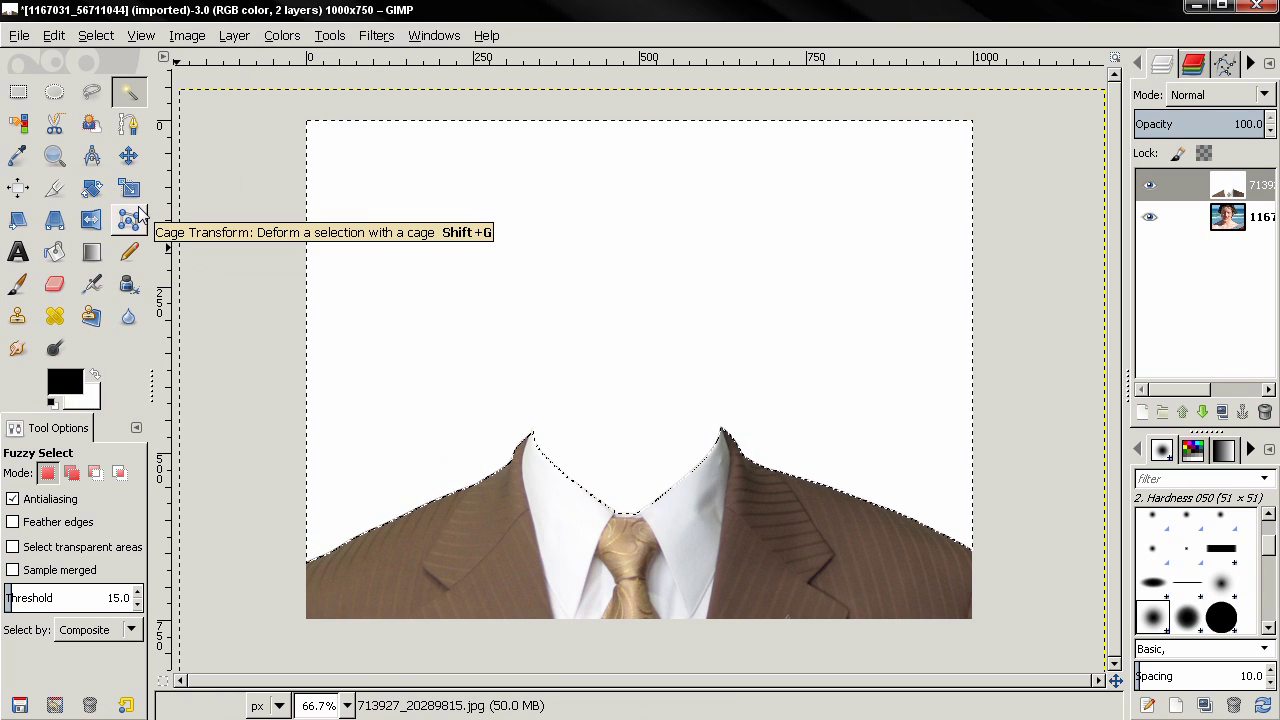
Feather the selection by 2 px
left_click(100, 38)
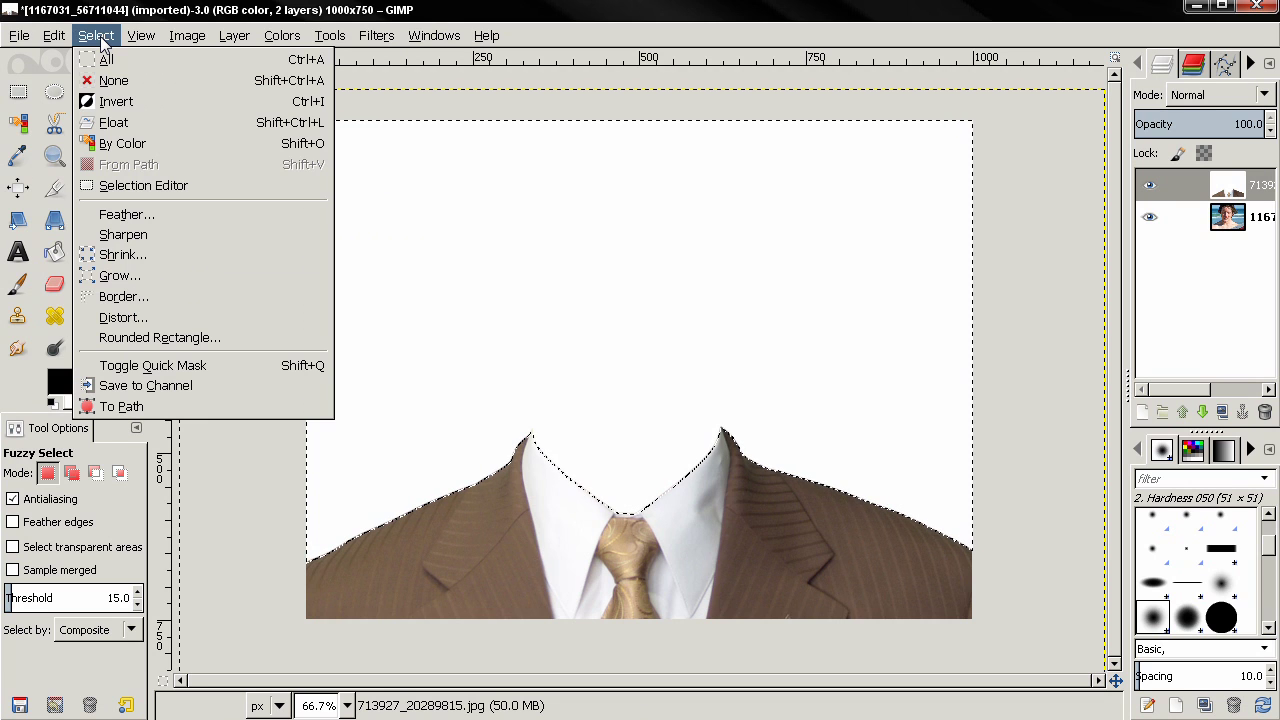
left_click(155, 213)
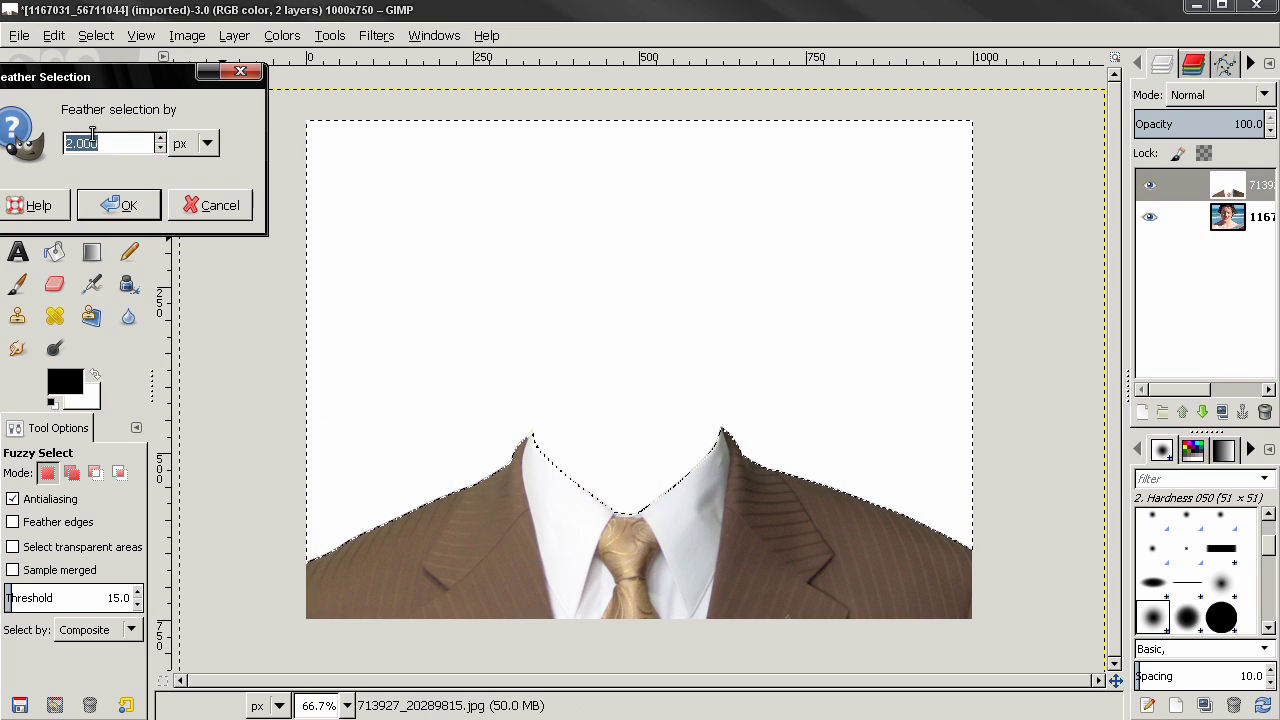
left_click(120, 205)
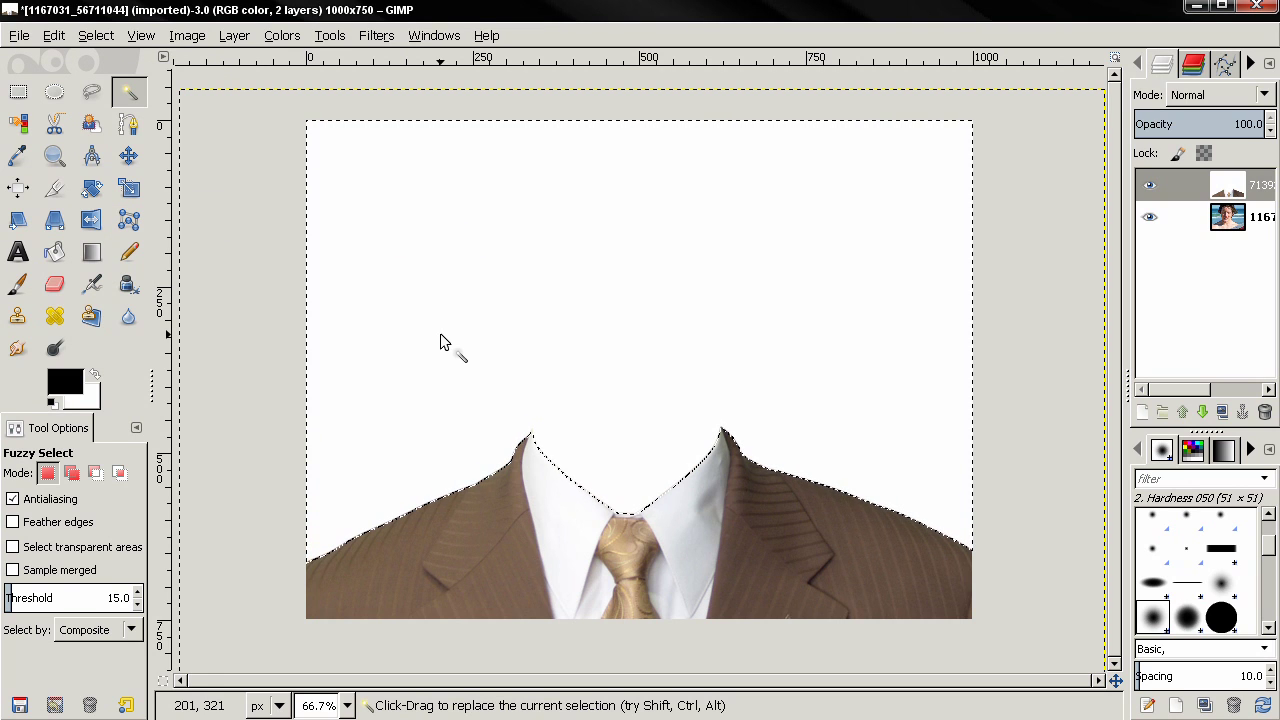
Delete the selected white background to reveal the face, then select none
key("Delete")
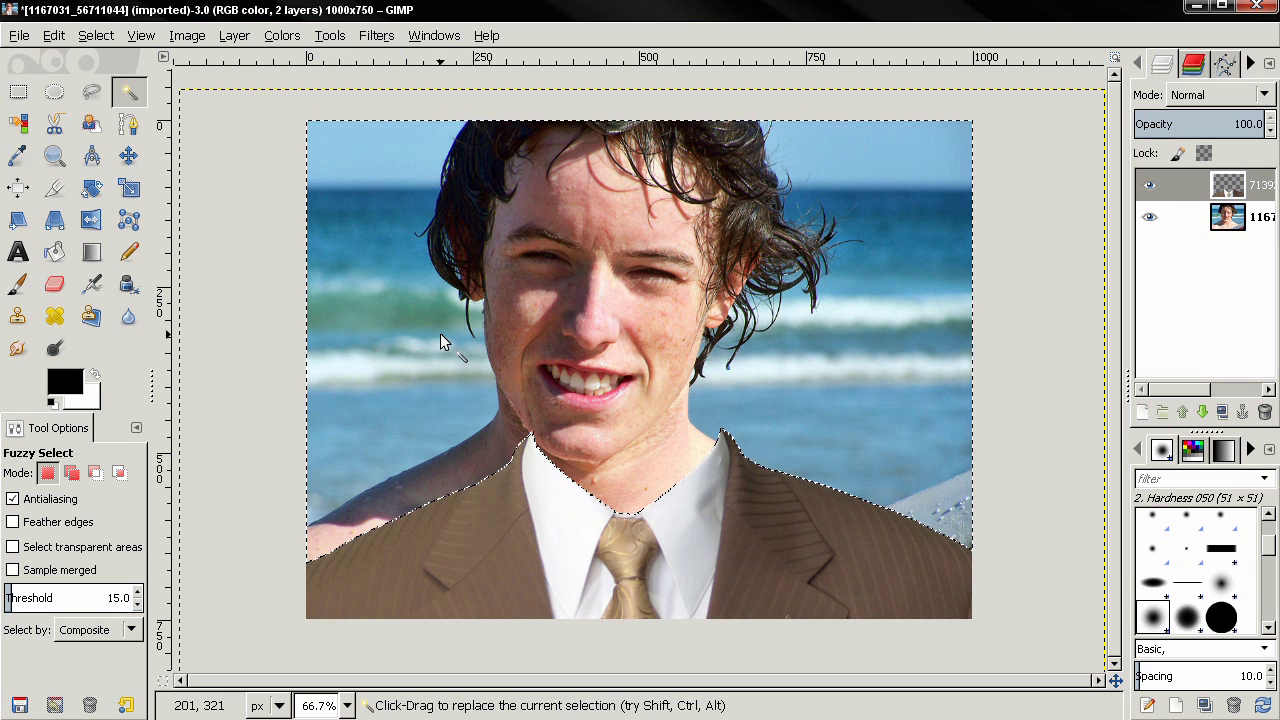
key("ctrl+shift")
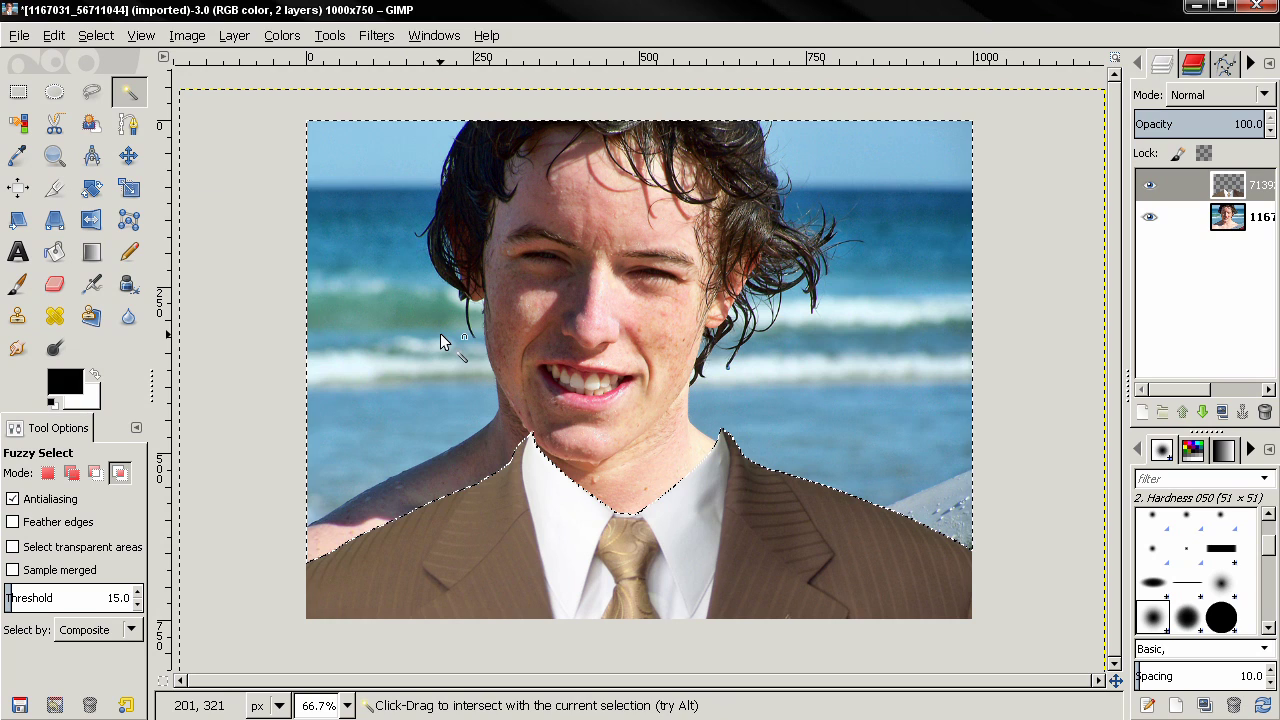
key("ctrl+shift+a")
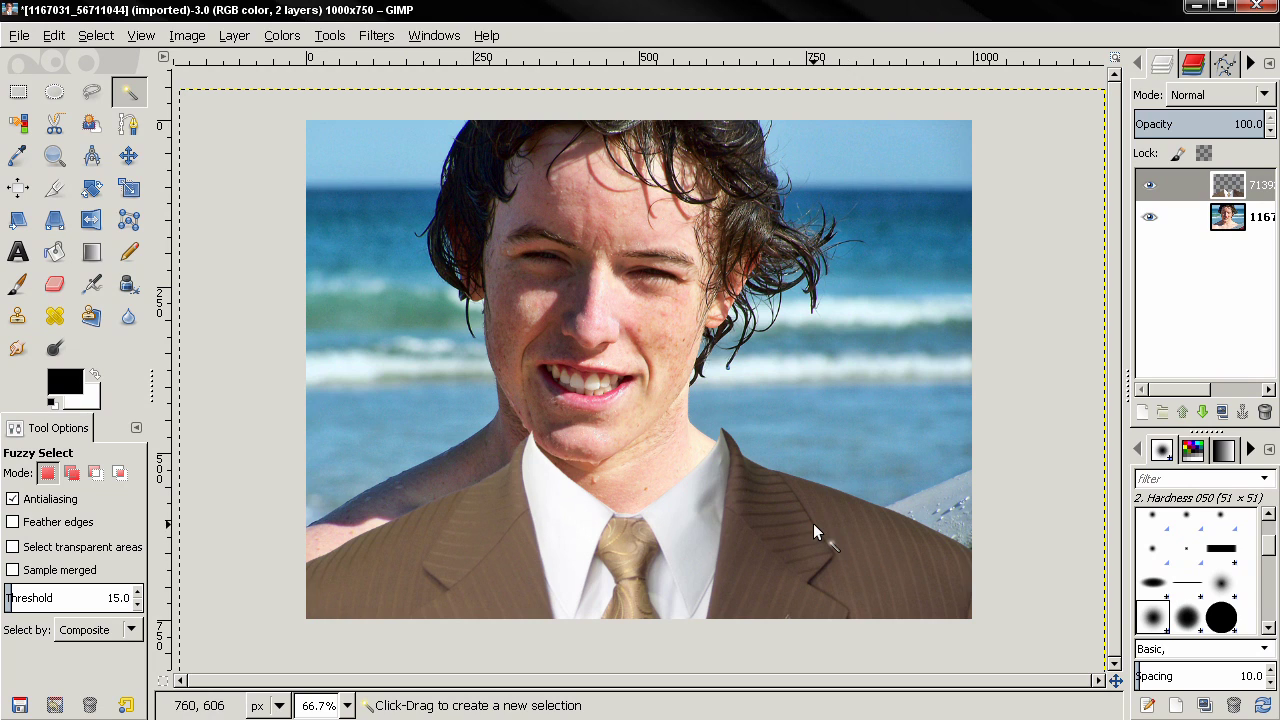
Flip the suit layer horizontally and shift it up and left under the chin
left_click(91, 220)
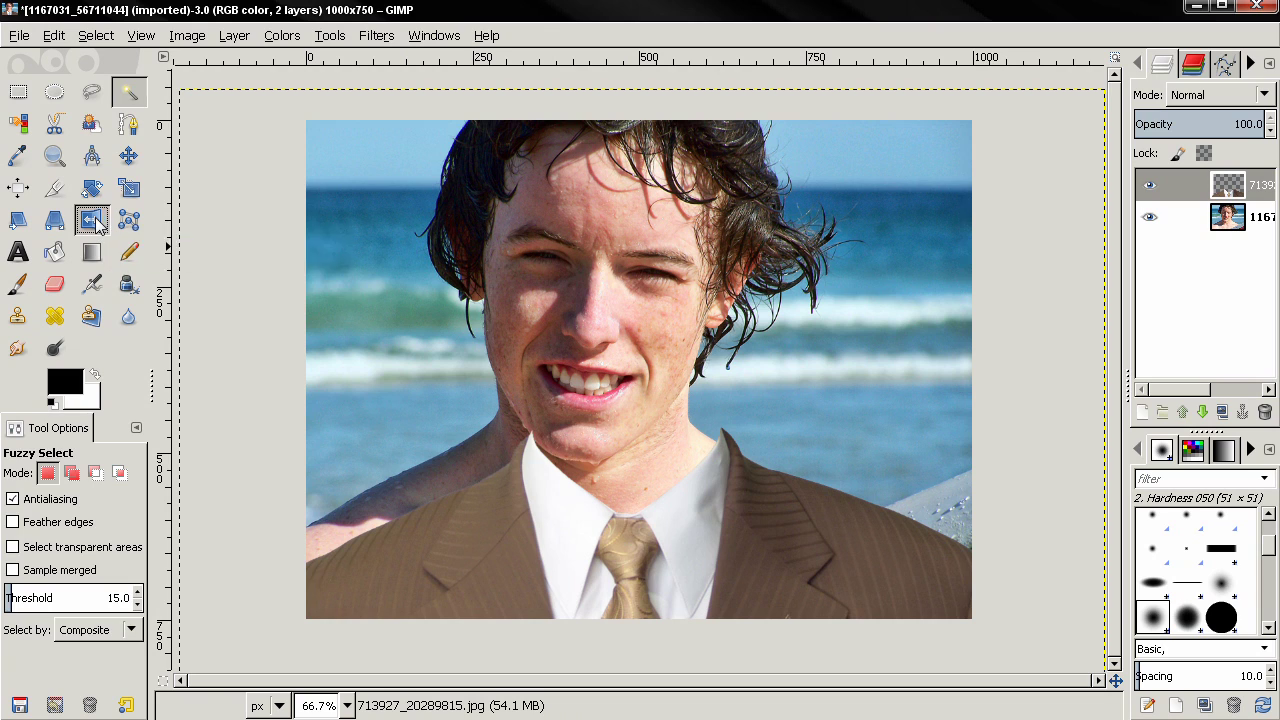
left_click(527, 508)
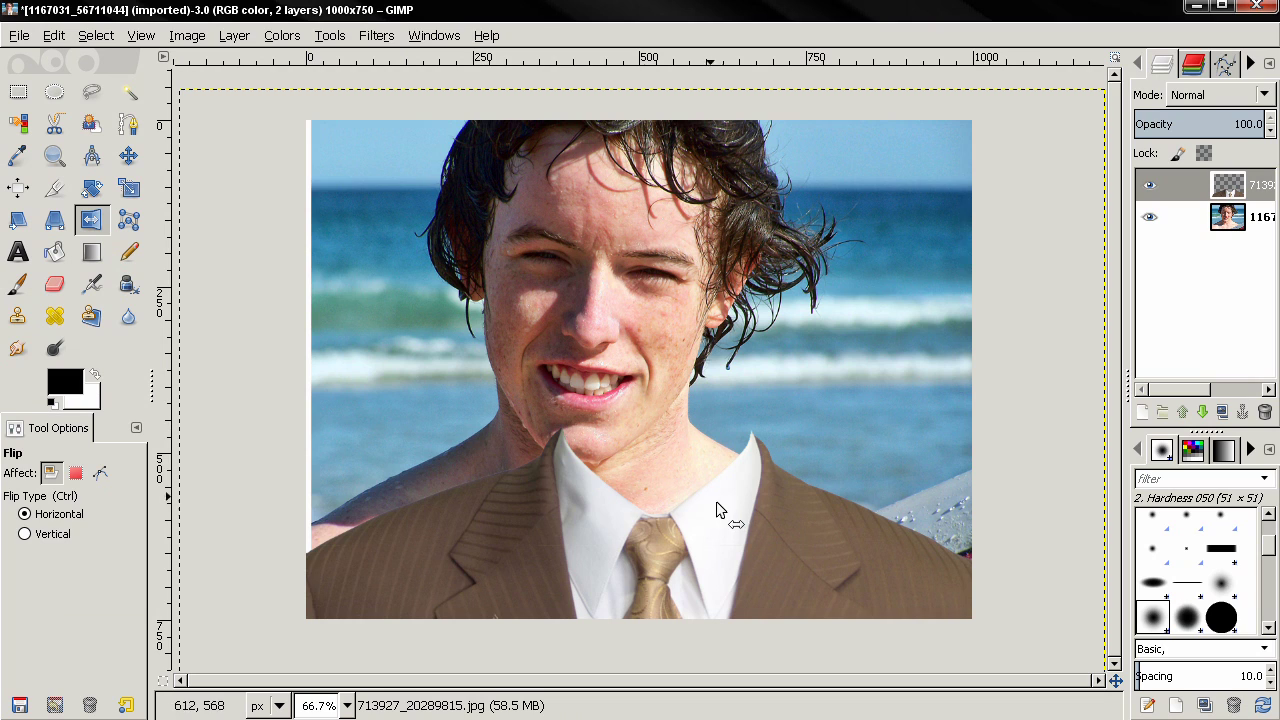
left_click(128, 155)
left_click_drag(539, 491, 479, 474)
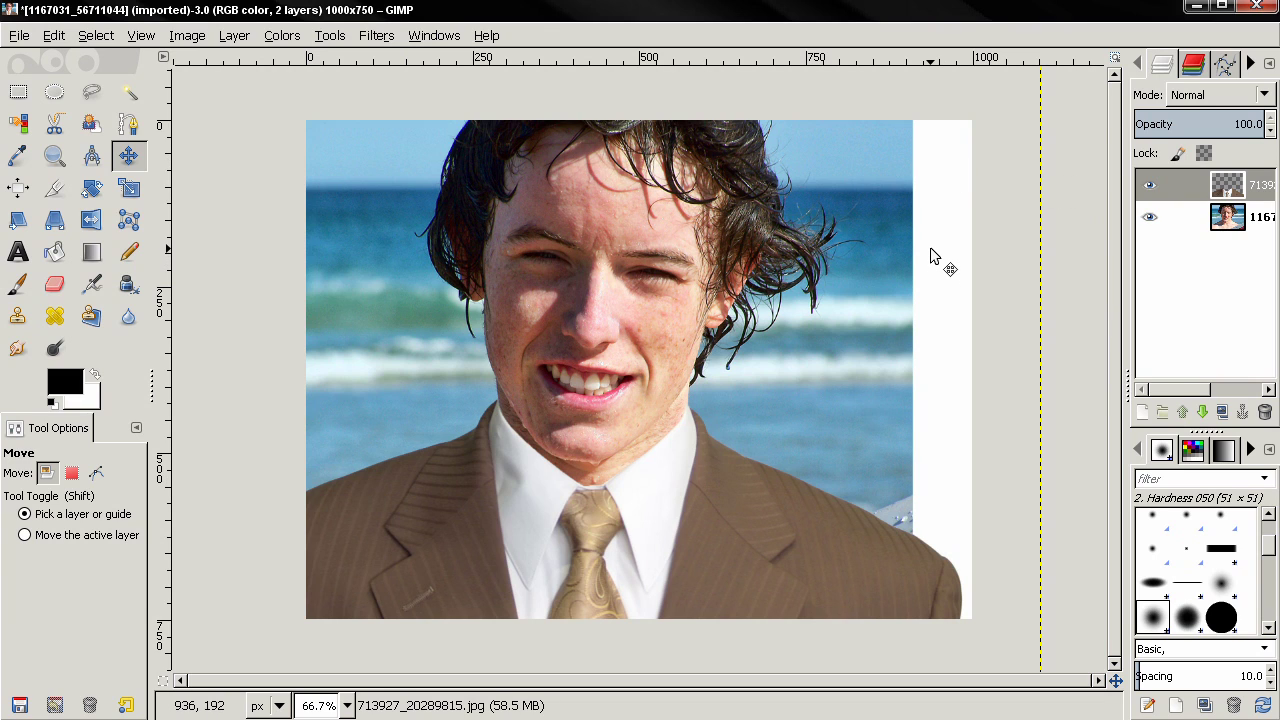
Fuzzy-select the white strip on the suit layer's right edge, delete it, and select none
left_click(128, 91)
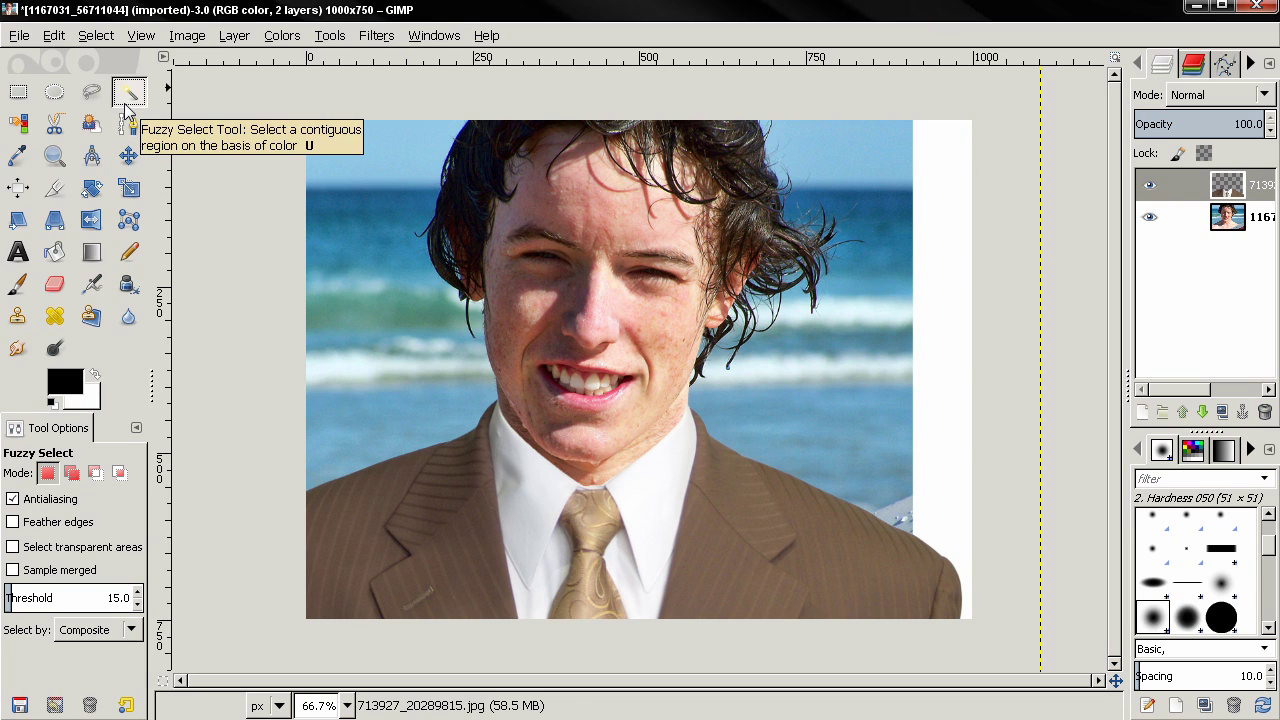
left_click(952, 465)
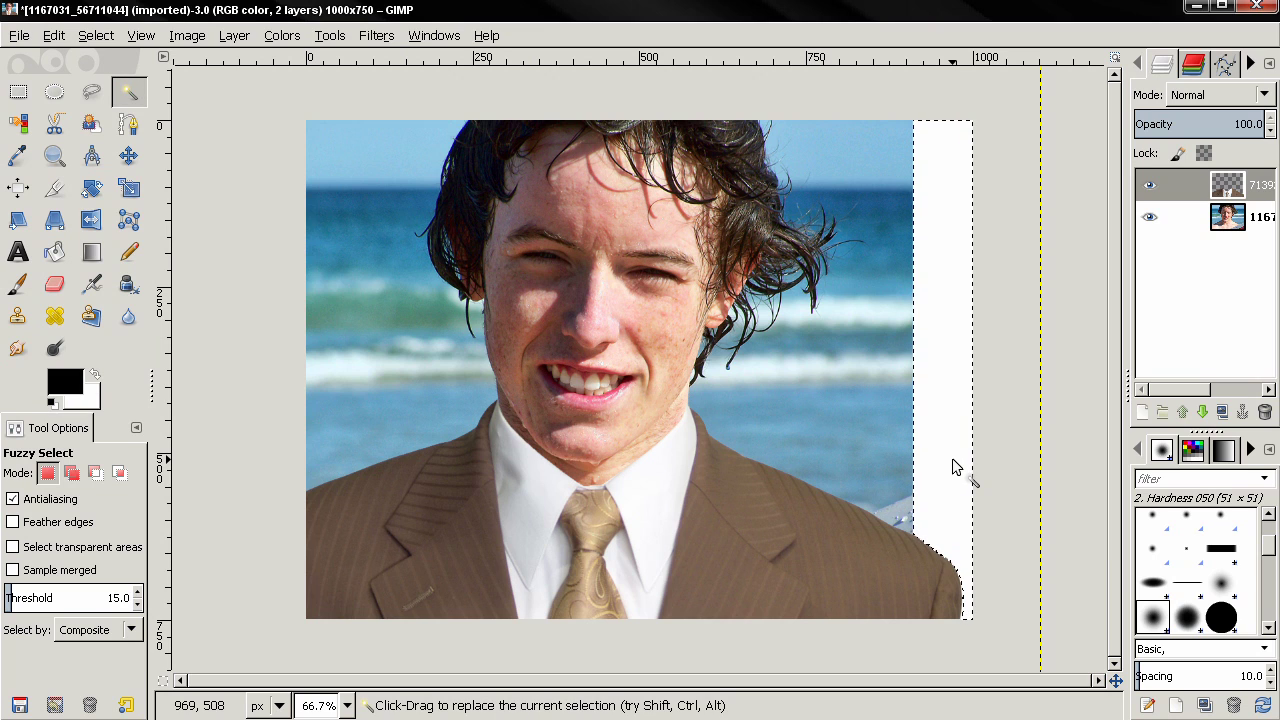
left_click(96, 35)
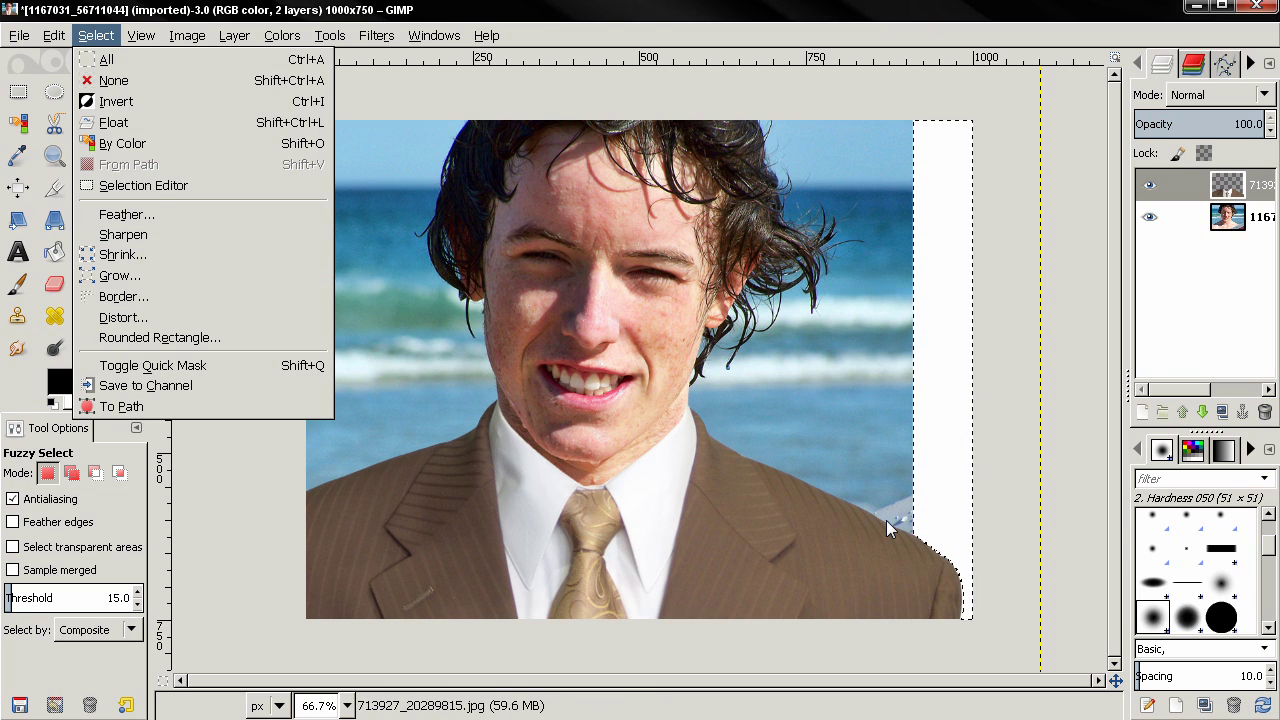
left_click(938, 33)
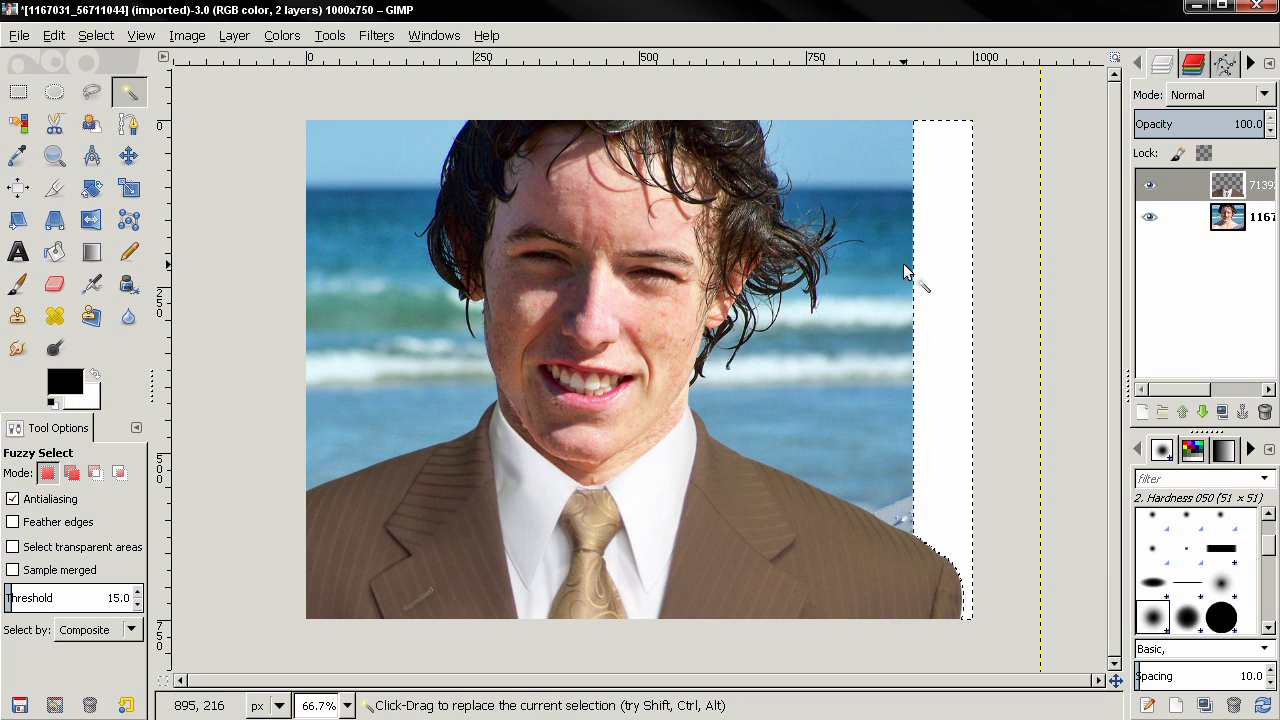
key("Delete")
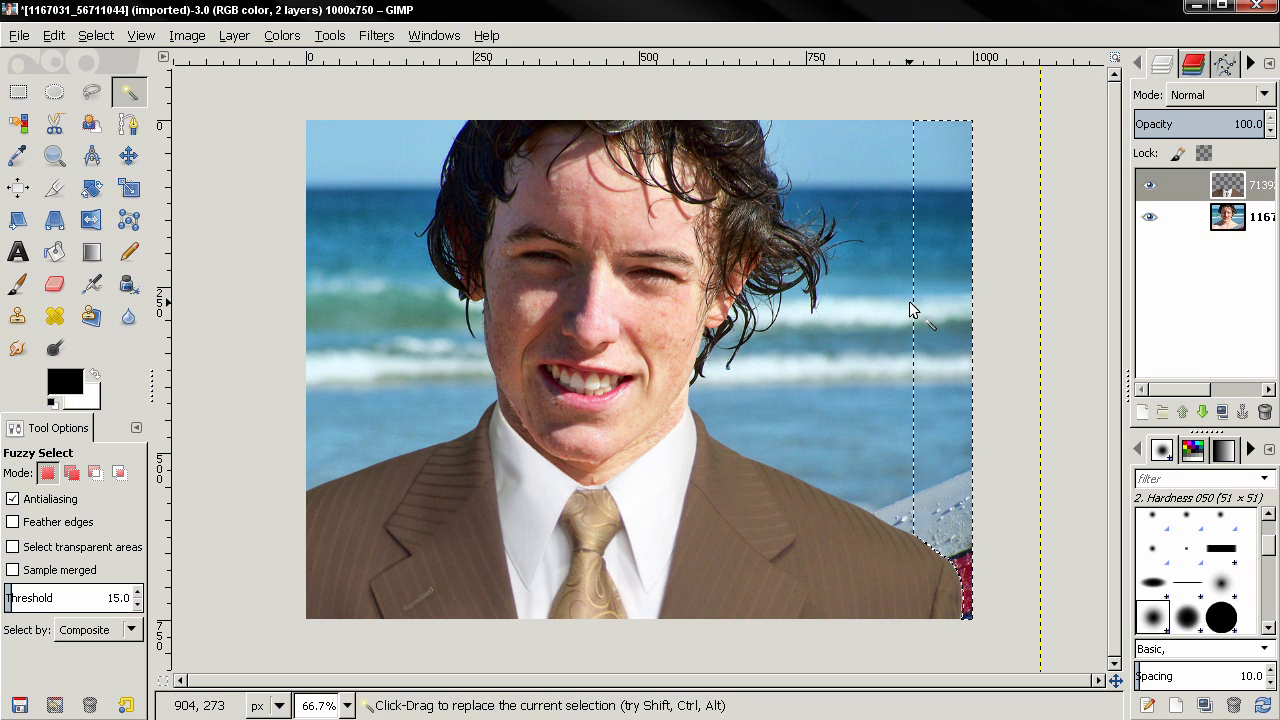
key("ctrl+shift")
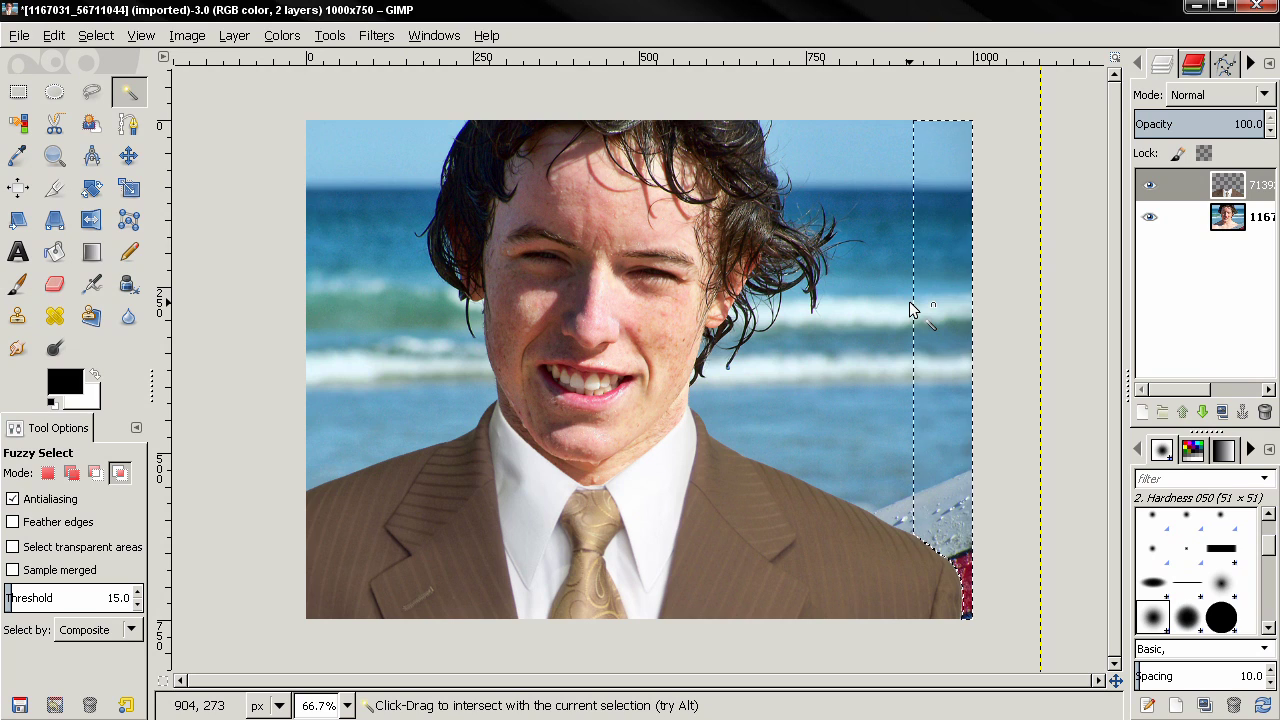
key("ctrl+shift+a")
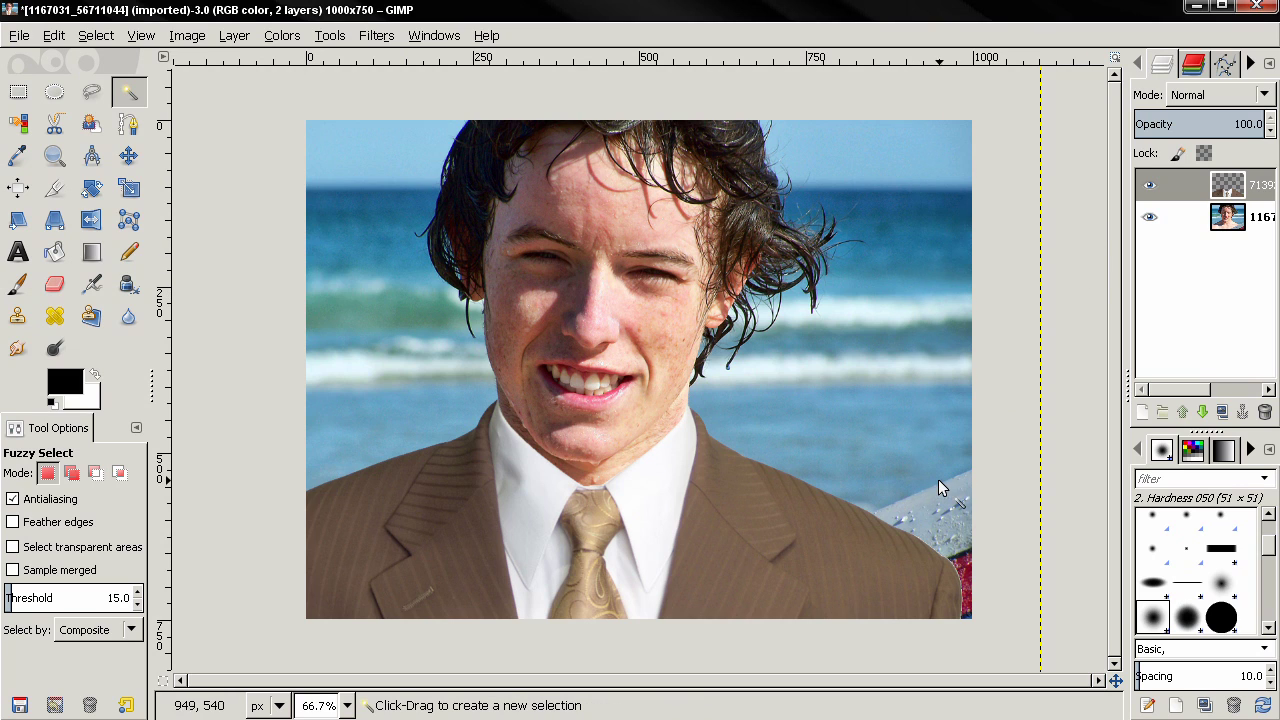
Toggle the suit layer's visibility off, on, and off to compare with the original surfer photo
left_click(1152, 186)
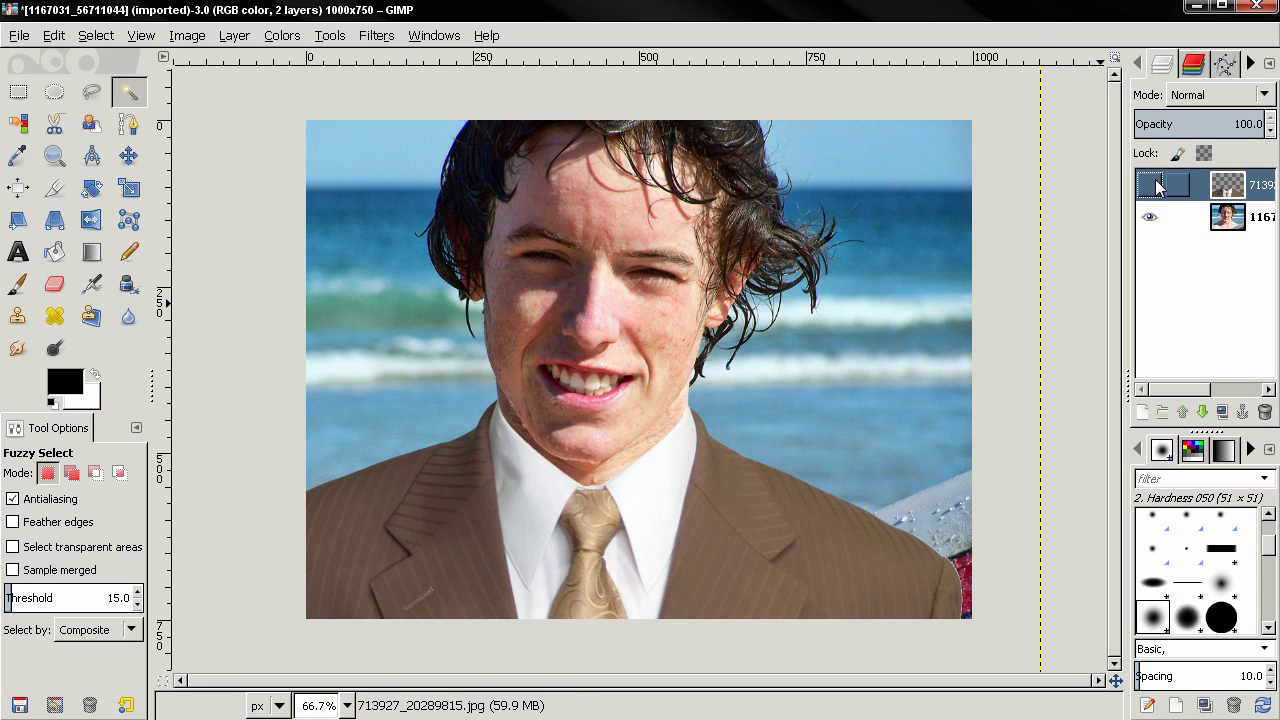
left_click(1152, 185)
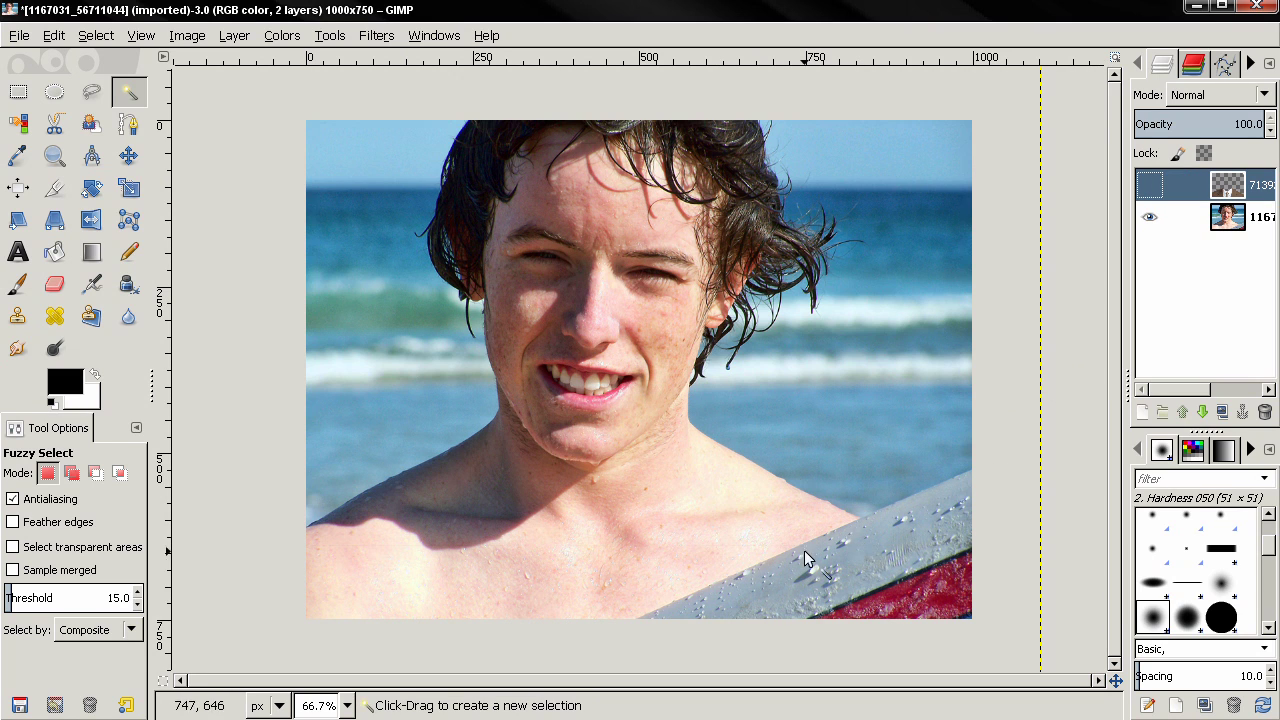
left_click(1150, 186)
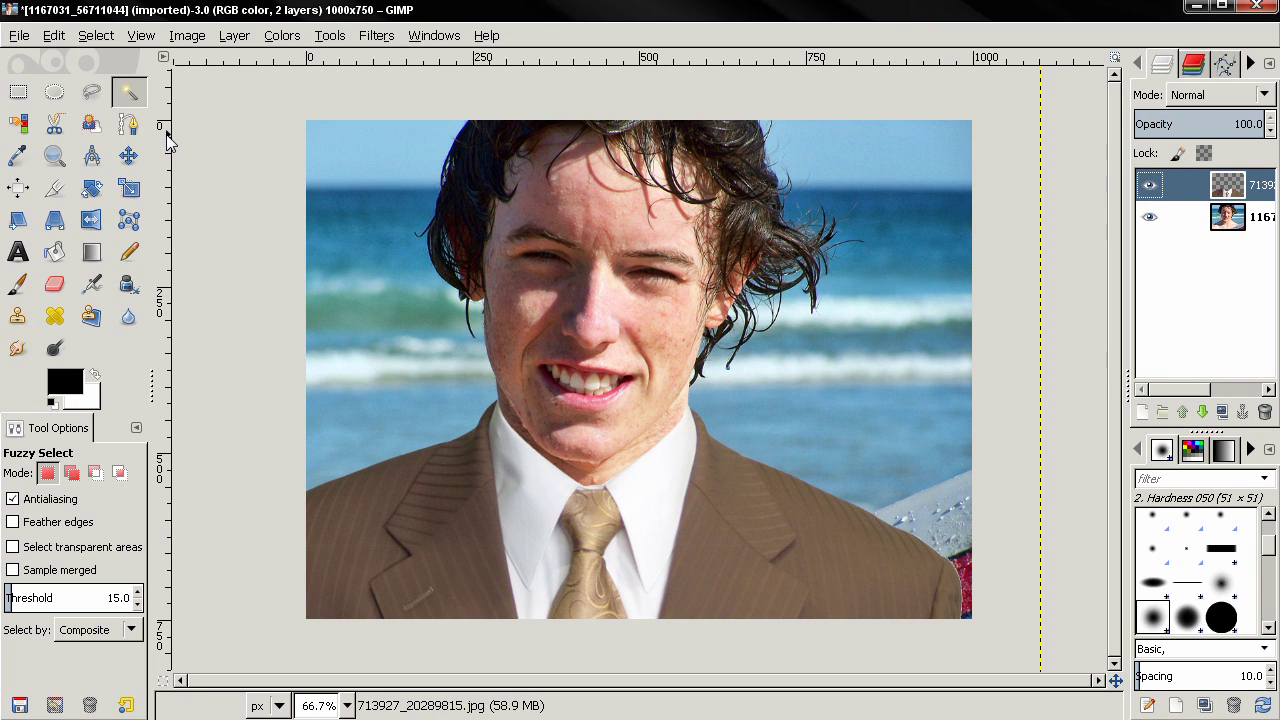
left_click(1150, 186)
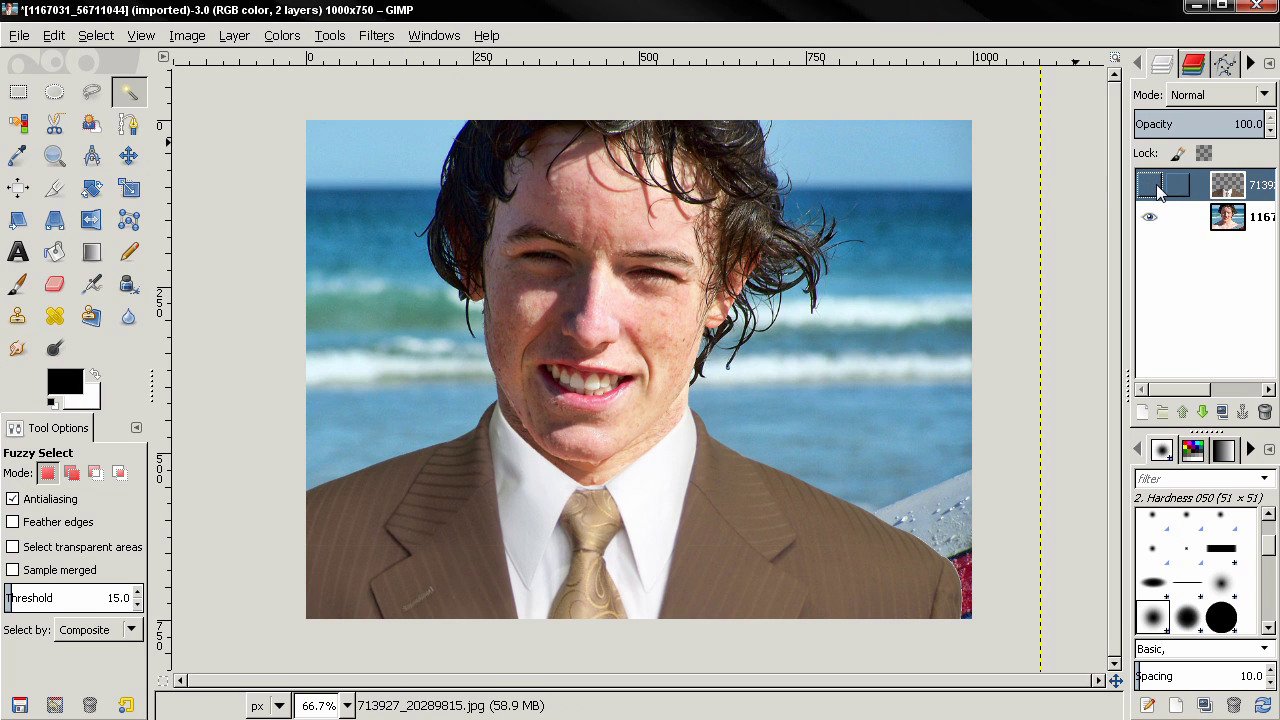
Outline the surfboard in the lower right with Free Select, reshow the suit layer, then select none
left_click(90, 104)
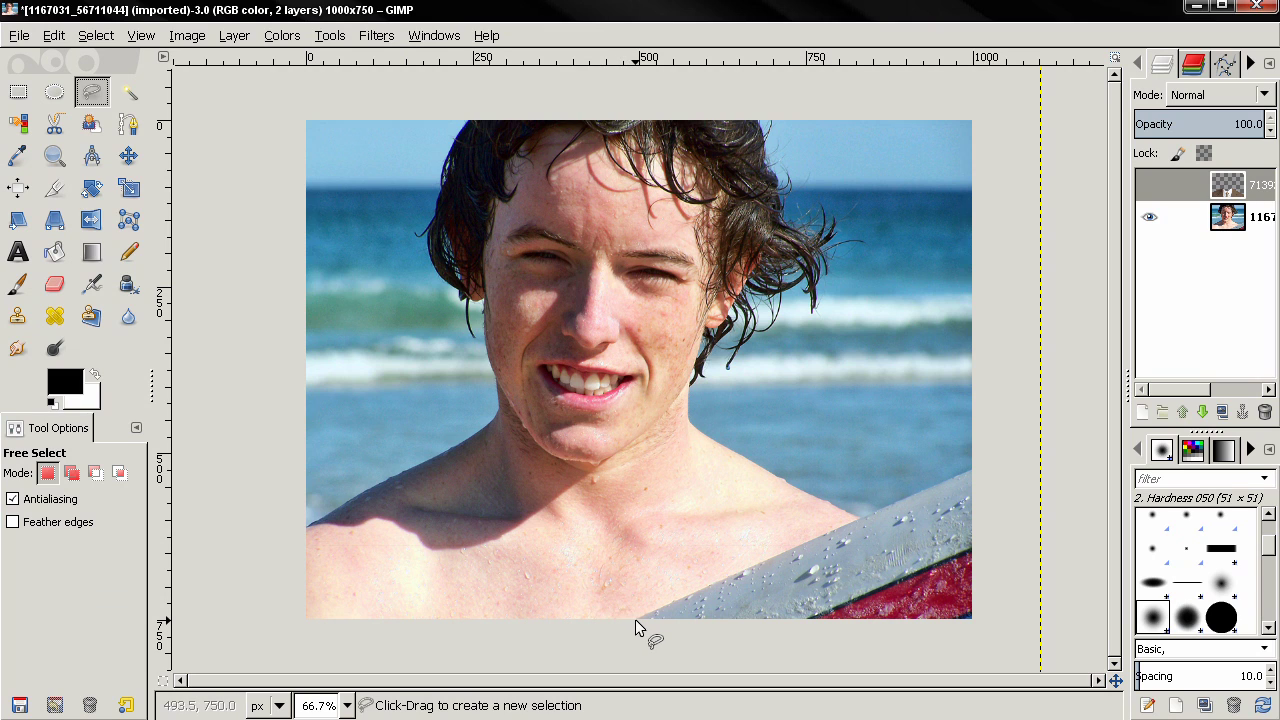
left_click(634, 619)
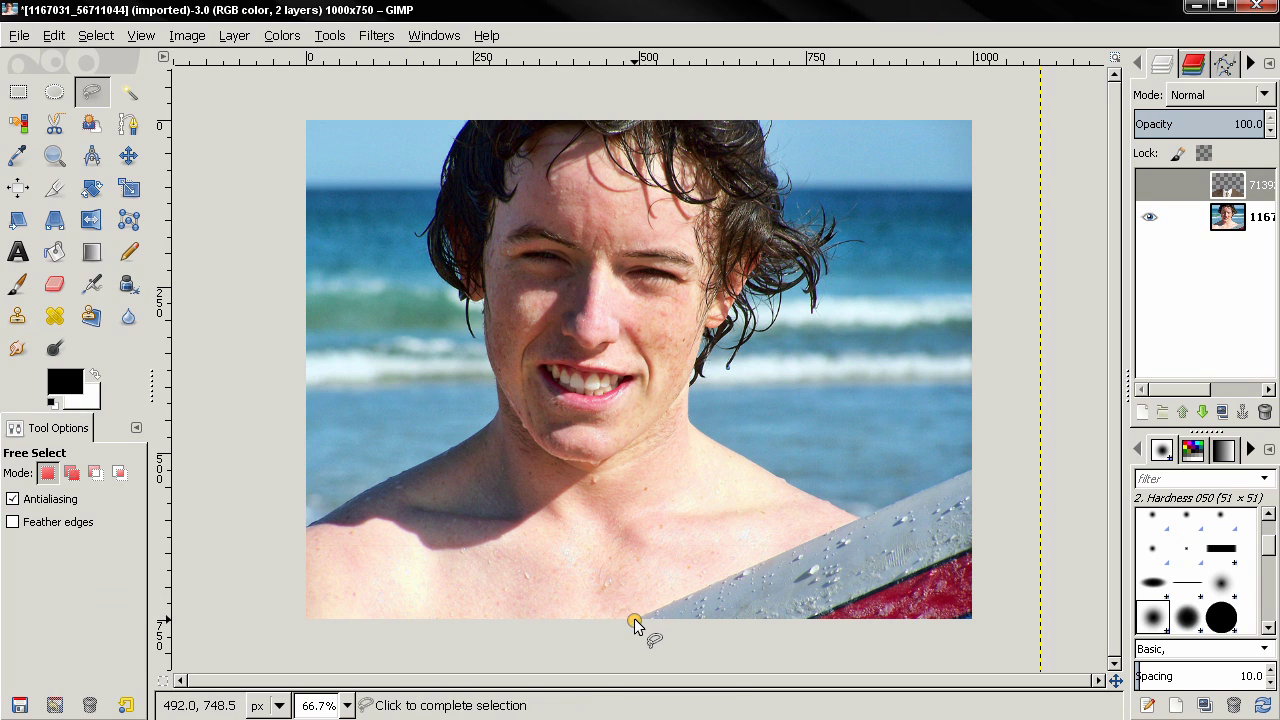
left_click(980, 464)
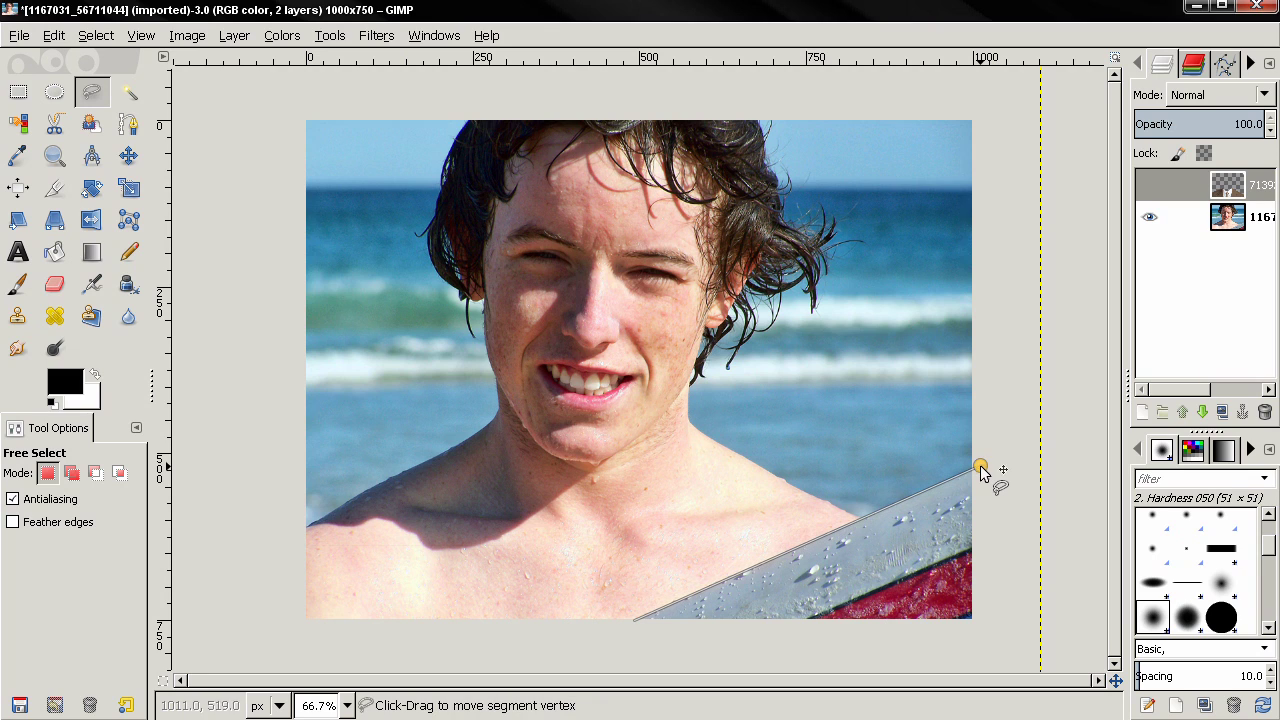
left_click(996, 653)
left_click(685, 646)
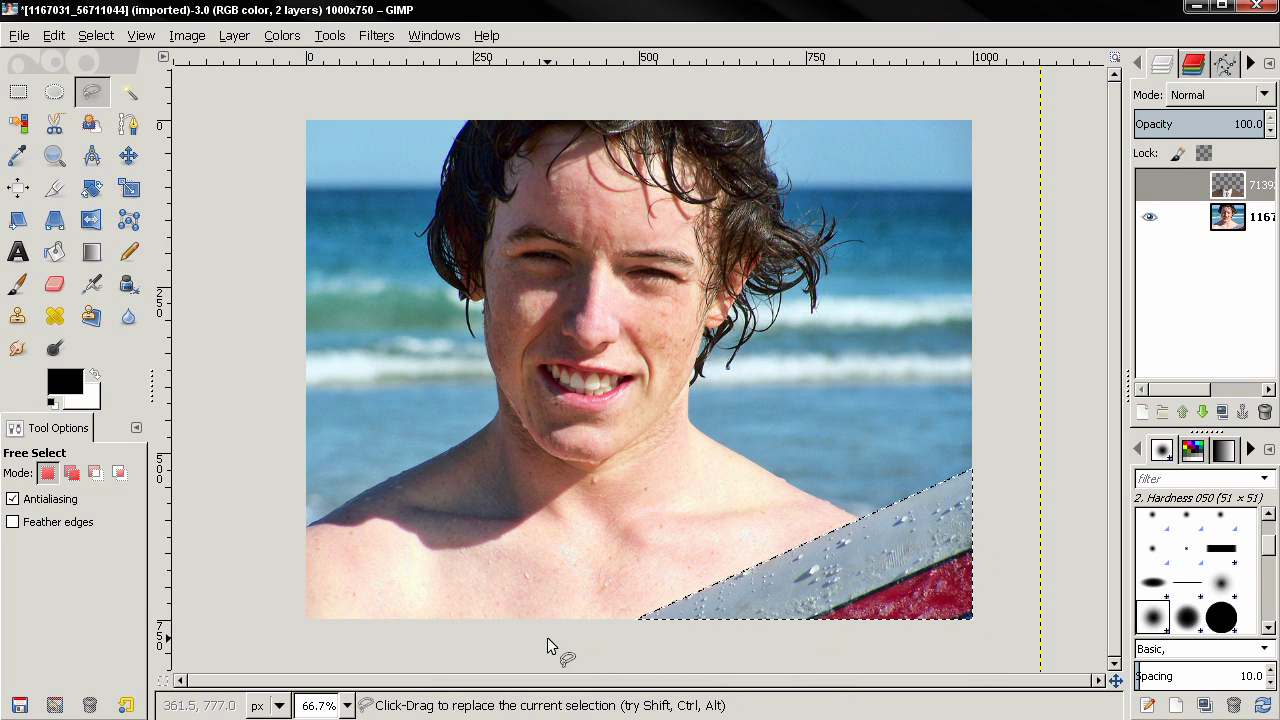
left_click(1150, 186)
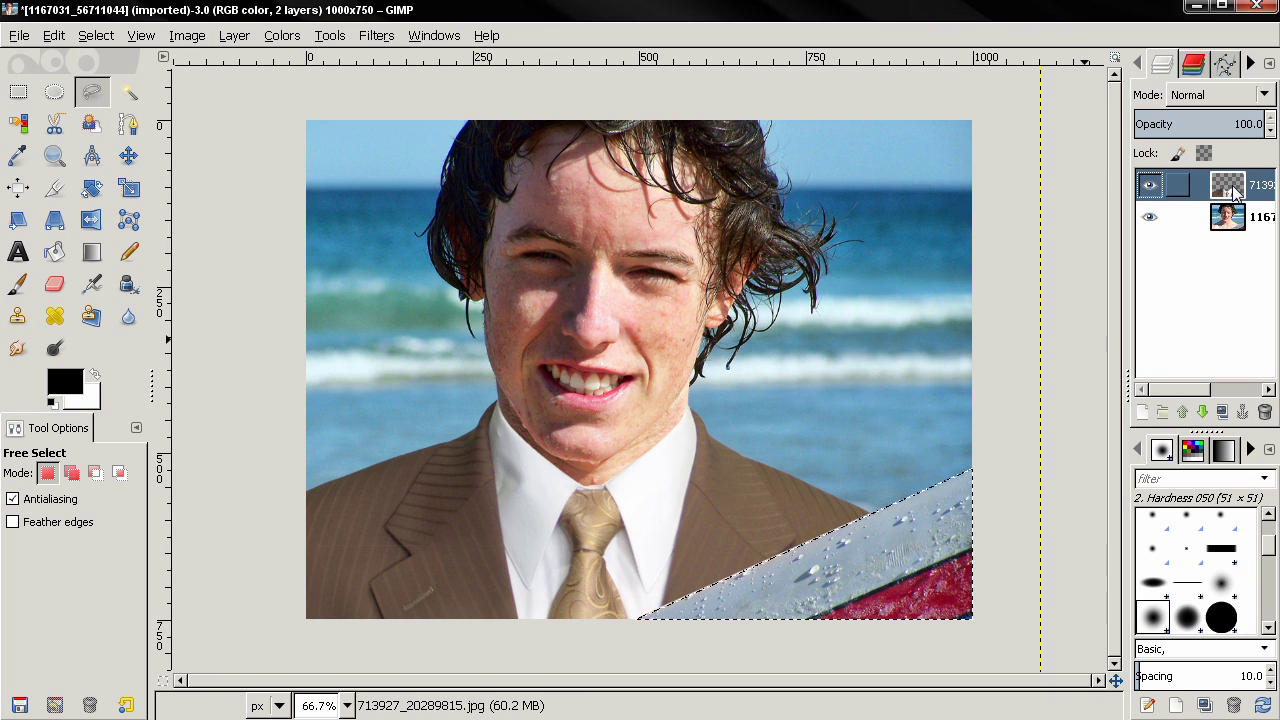
key("ctrl+shift+a")
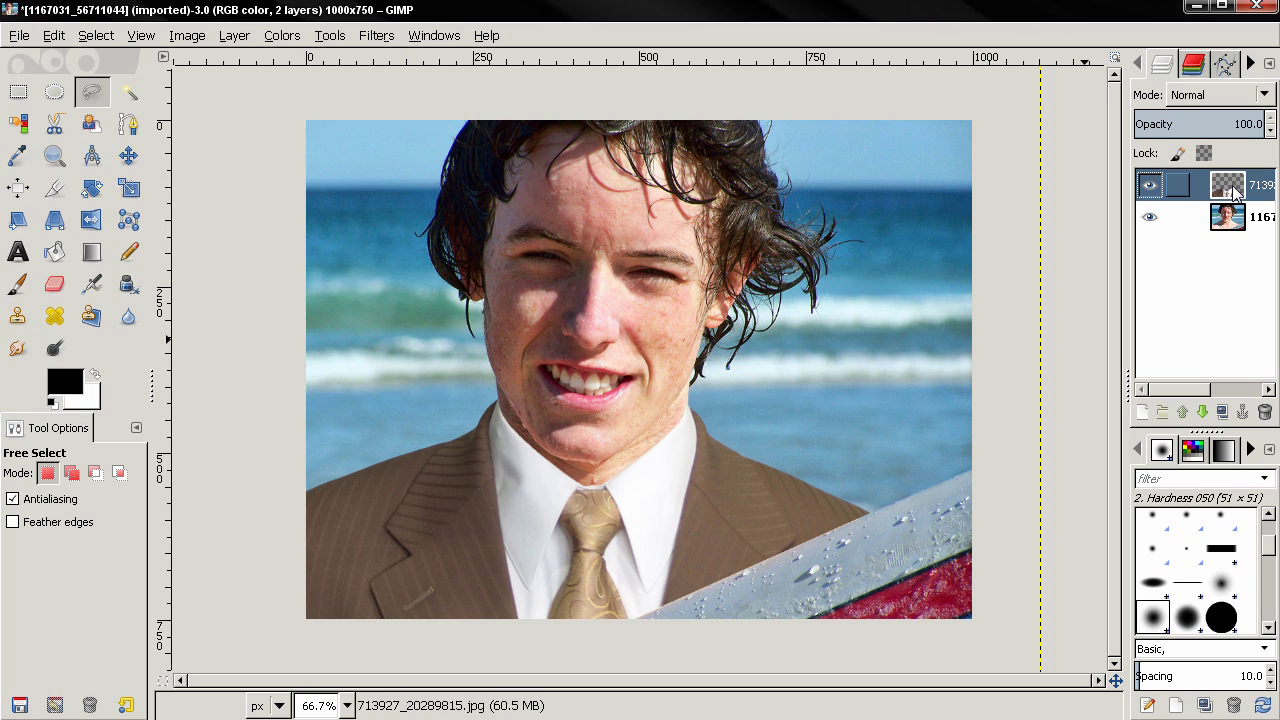
left_click(128, 155)
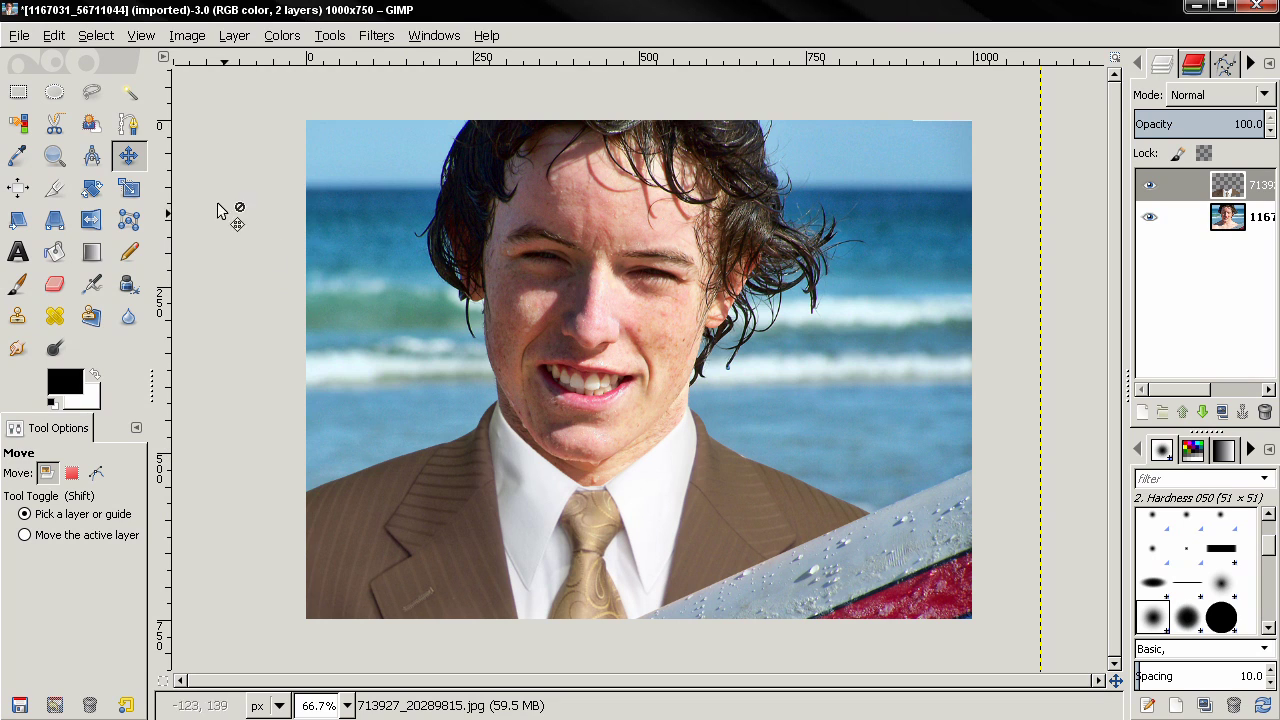
left_click(54, 156)
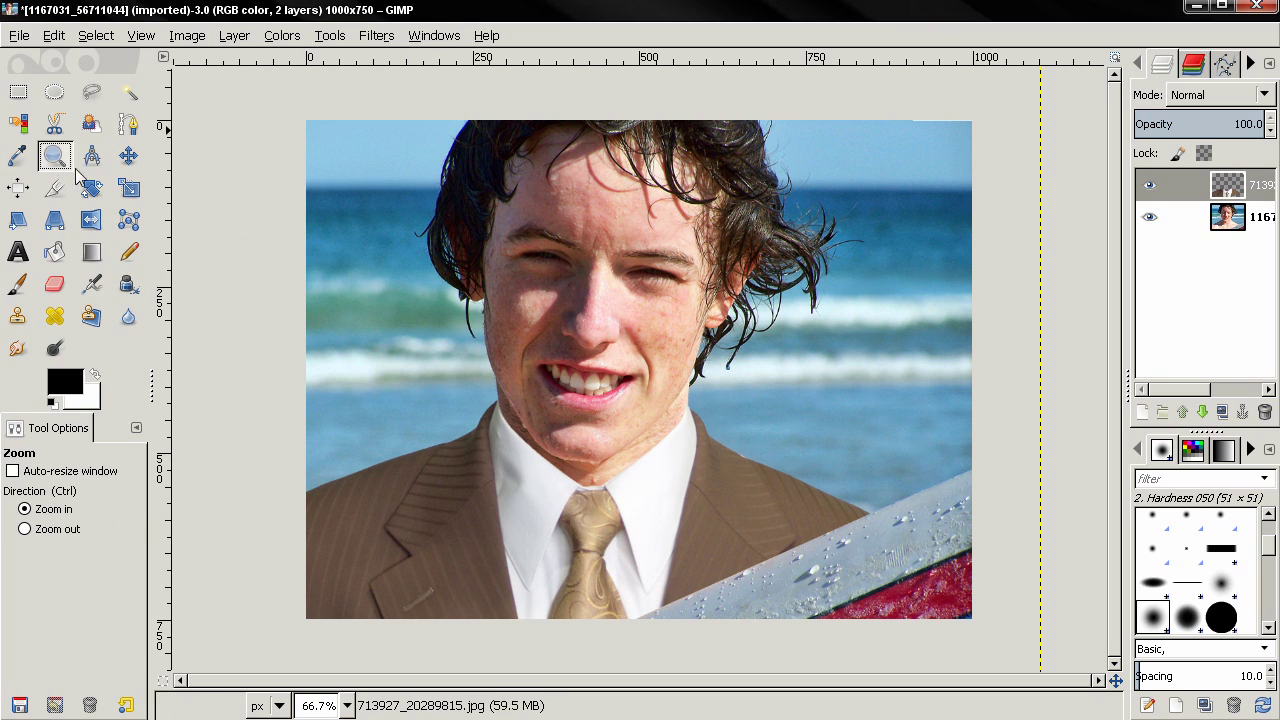
Clone blue sky over the white fringe pixels along the suit's right shoulder edge
left_click_drag(708, 418, 796, 479)
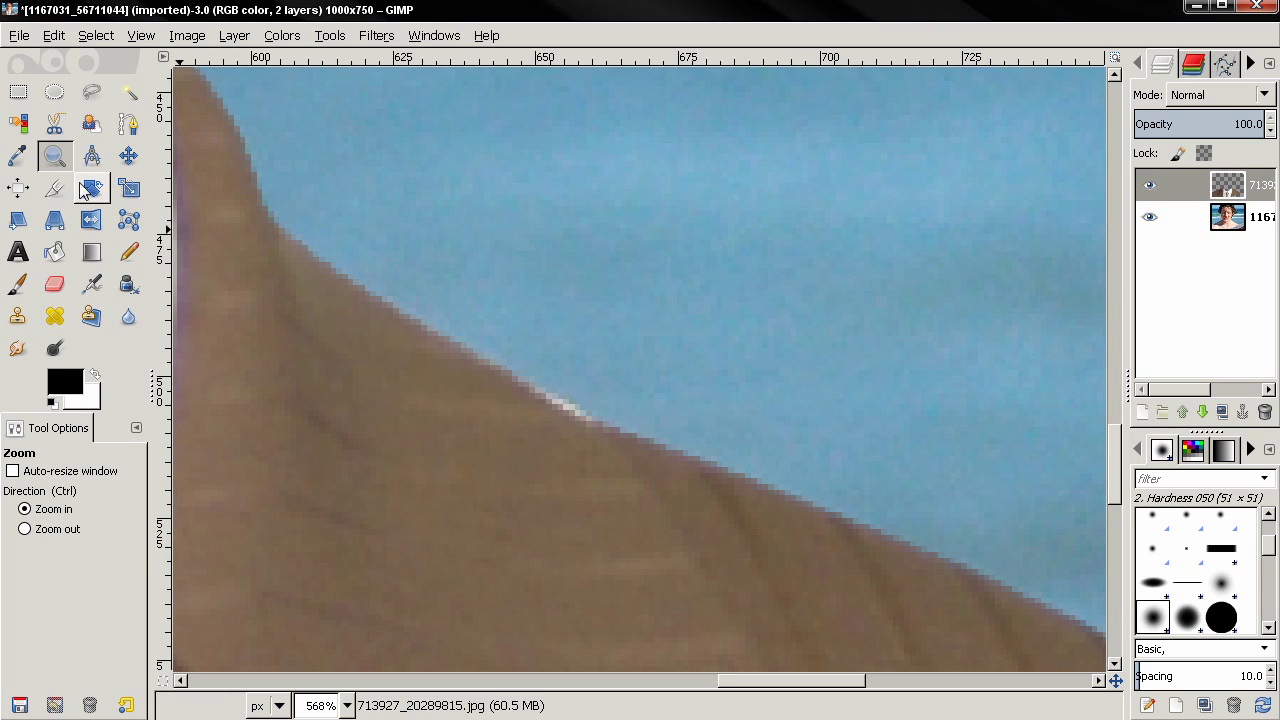
left_click(18, 316)
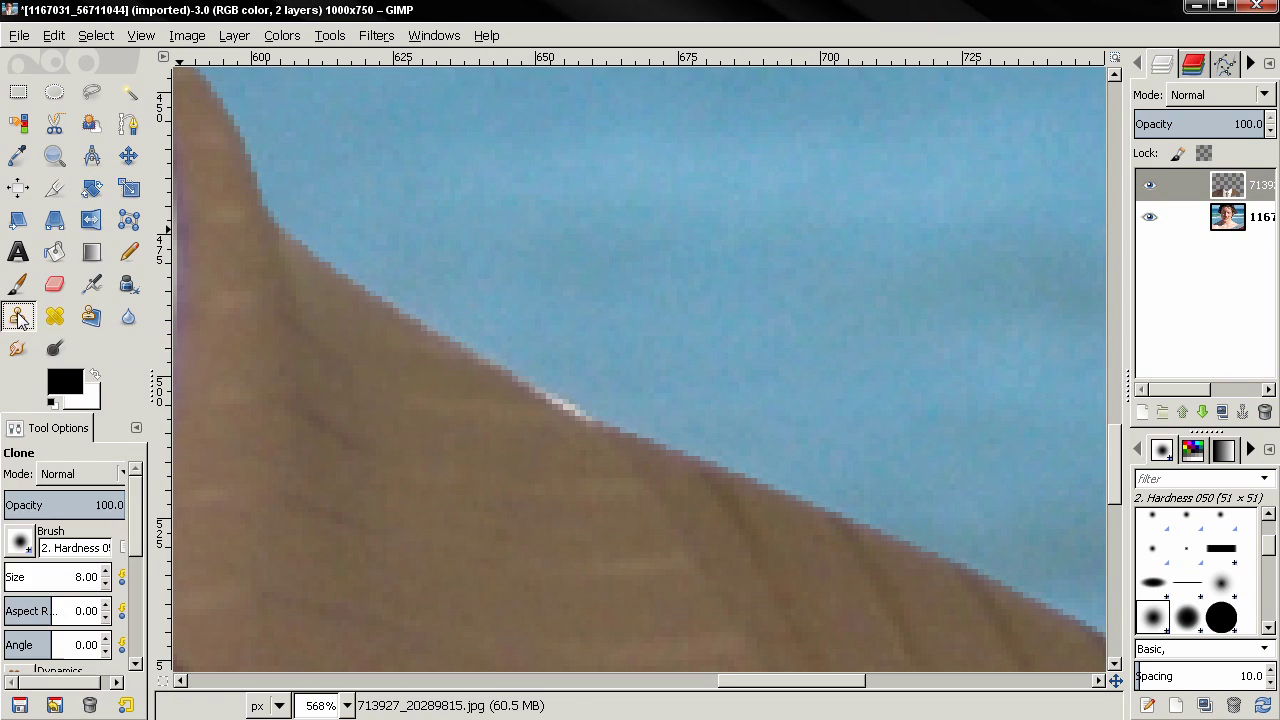
left_click(601, 366, "ctrl")
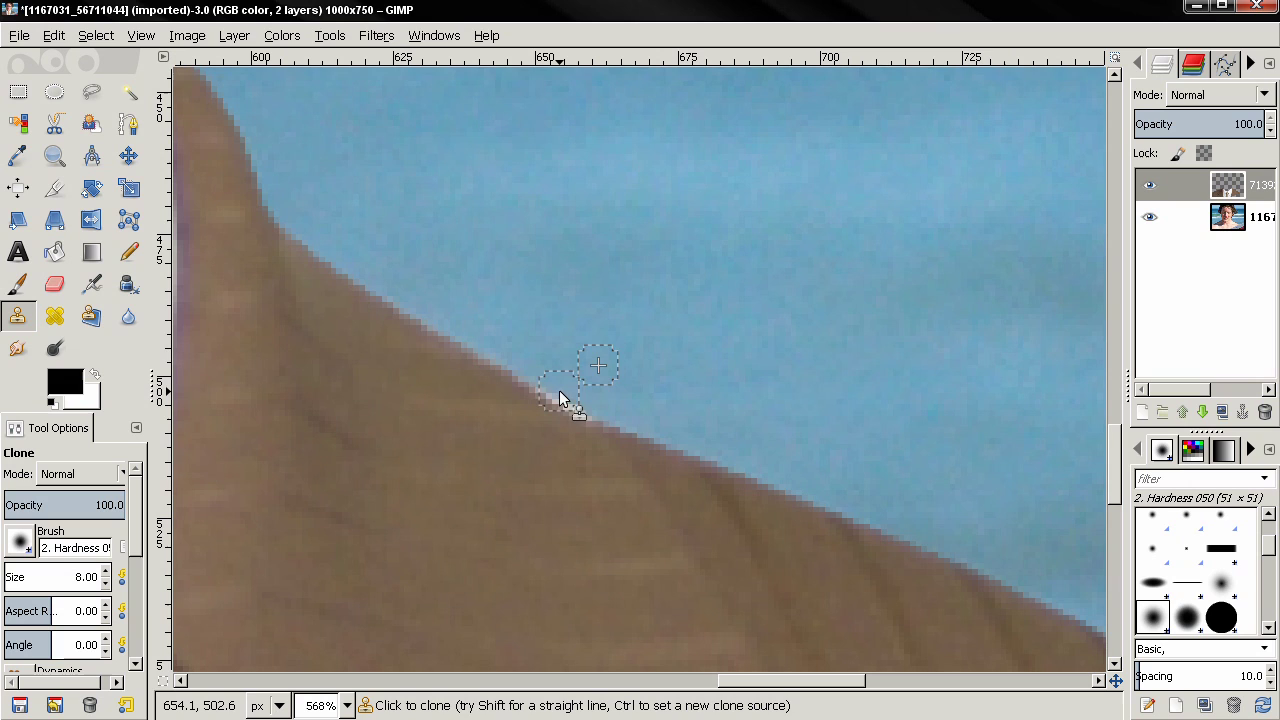
left_click(1230, 220)
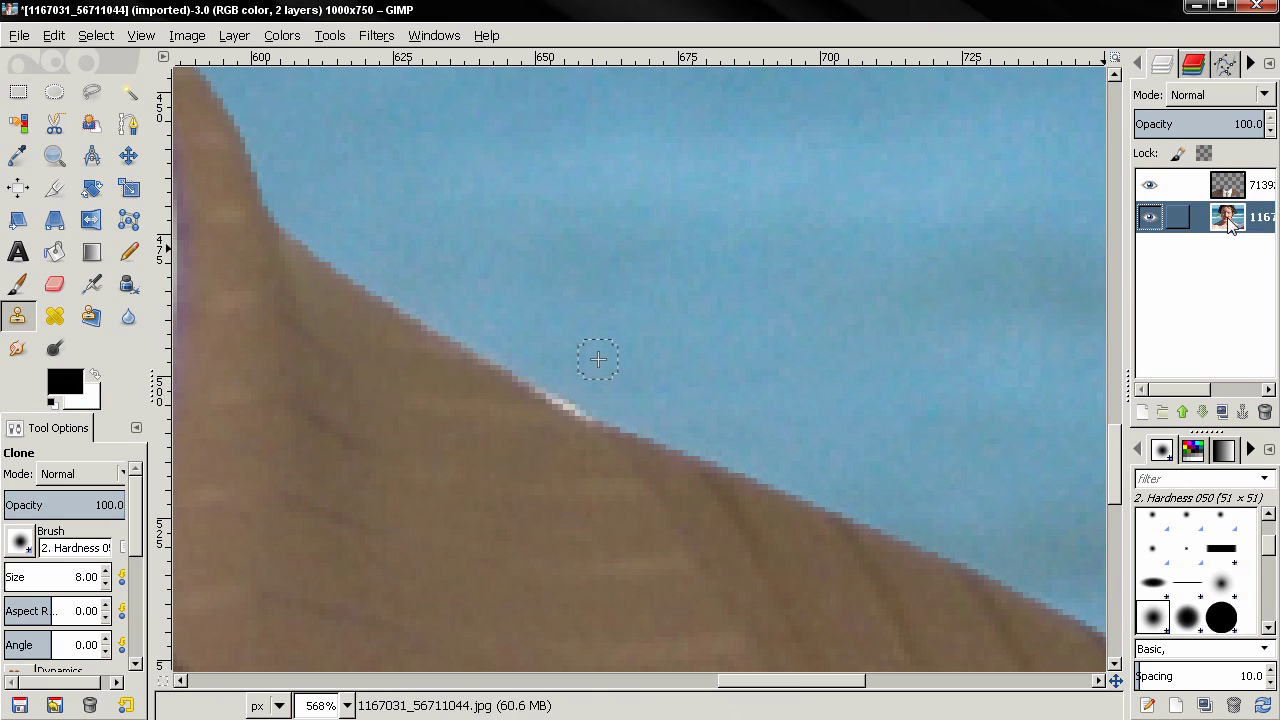
left_click(618, 331, "ctrl")
left_click(560, 391)
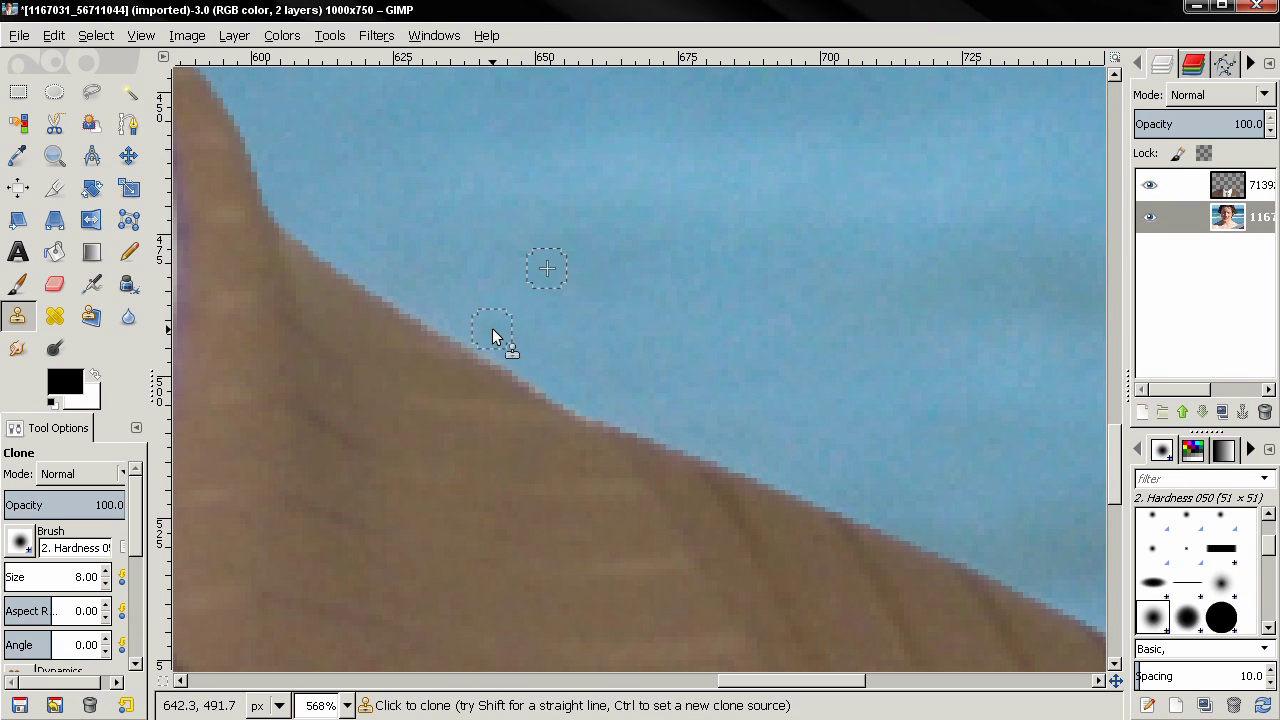
left_click(600, 409)
key("shift+ctrl+j")
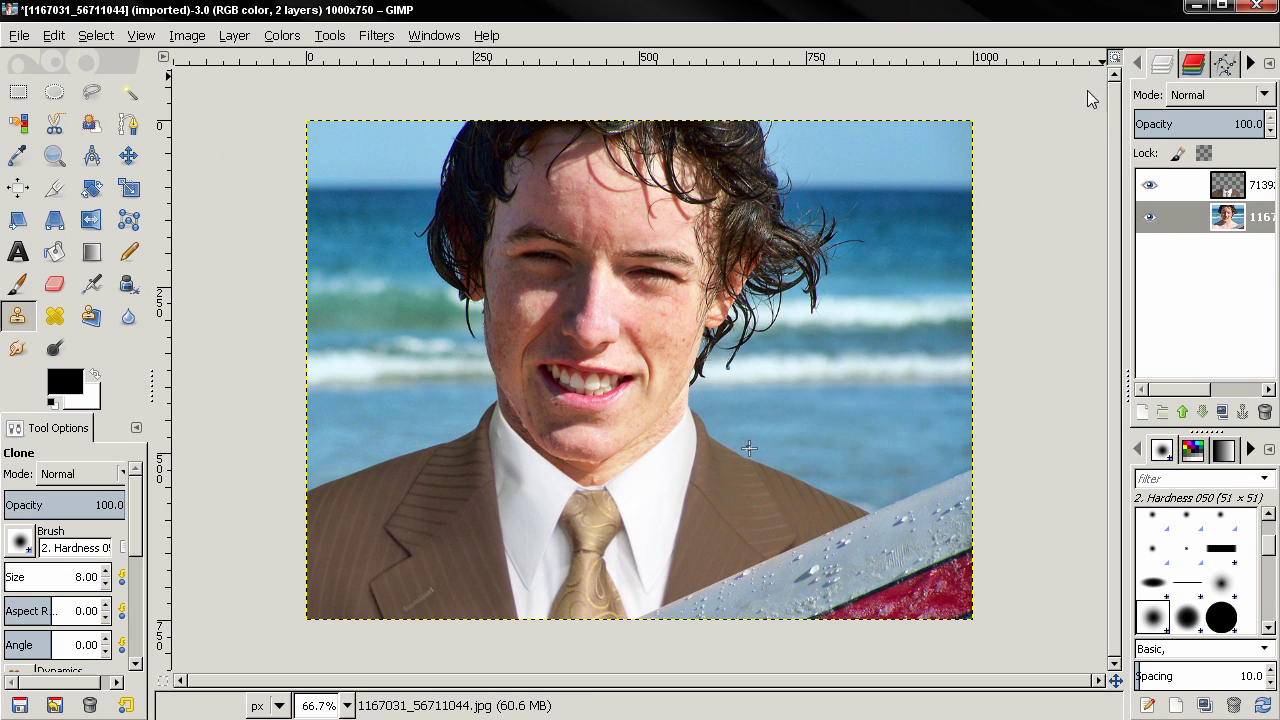
key("shift+ctrl+j")
left_click(128, 155)
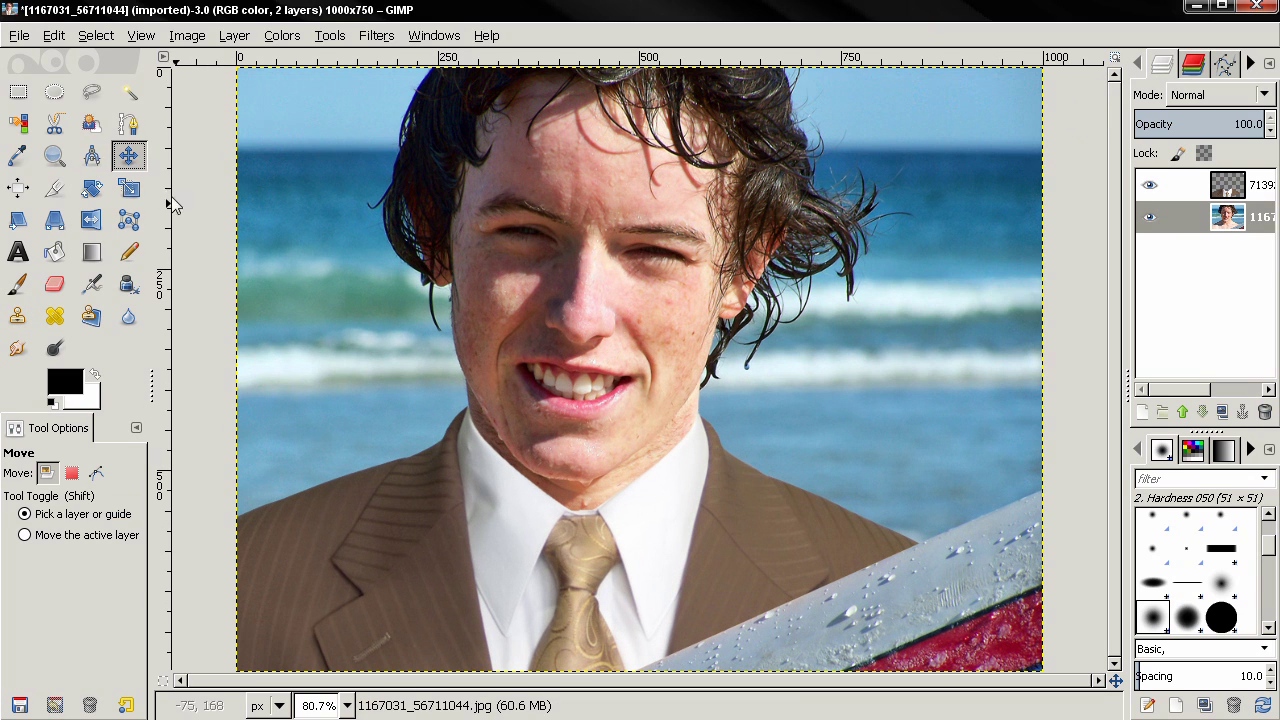
key("Page_Up")
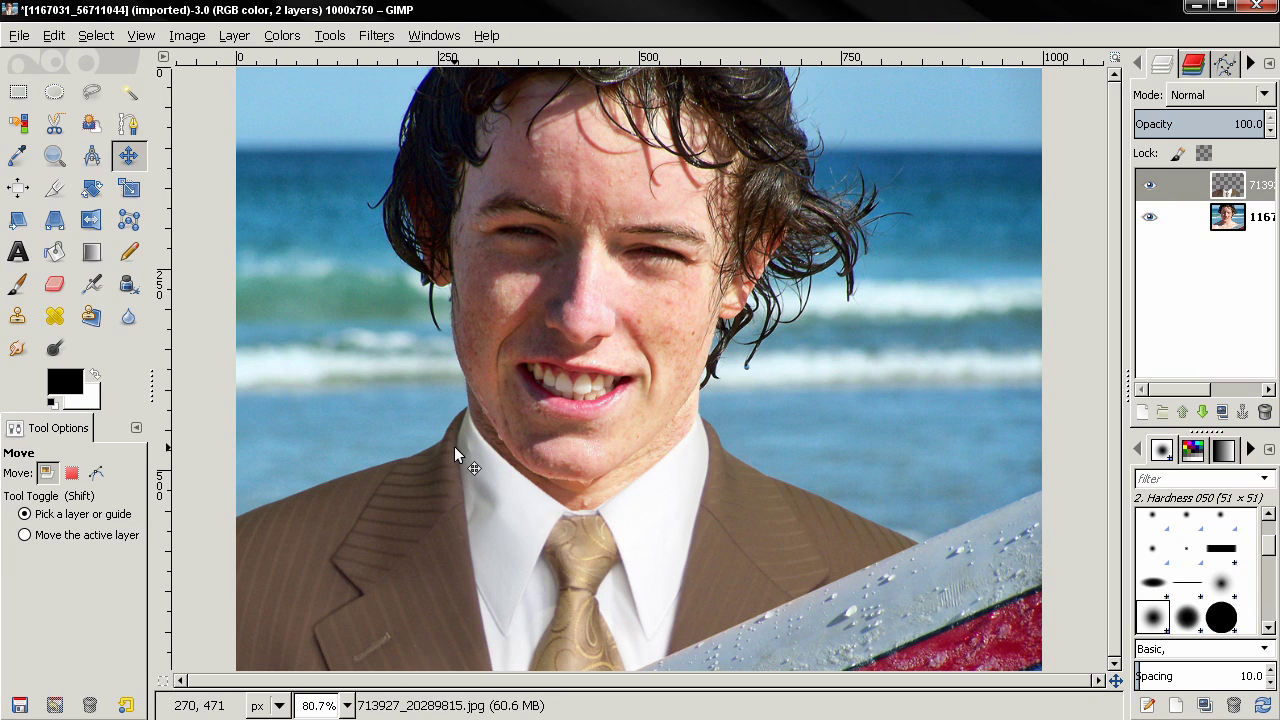
key("ctrl+z")
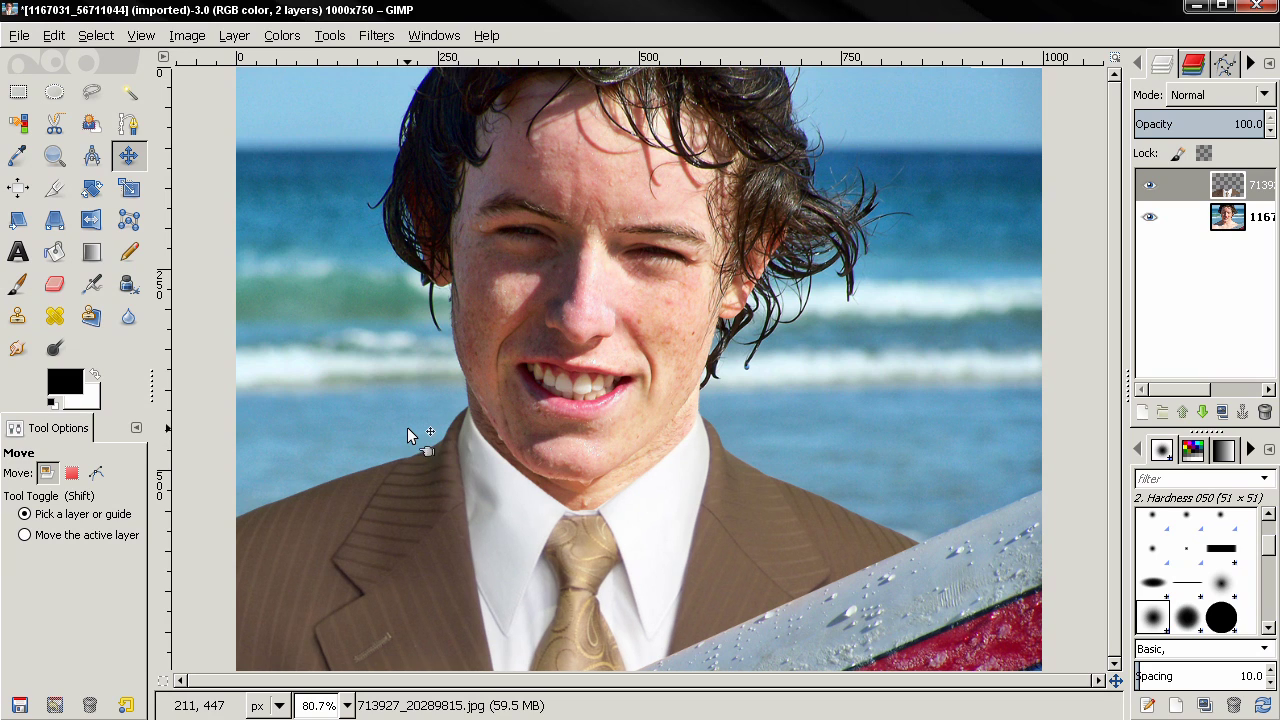